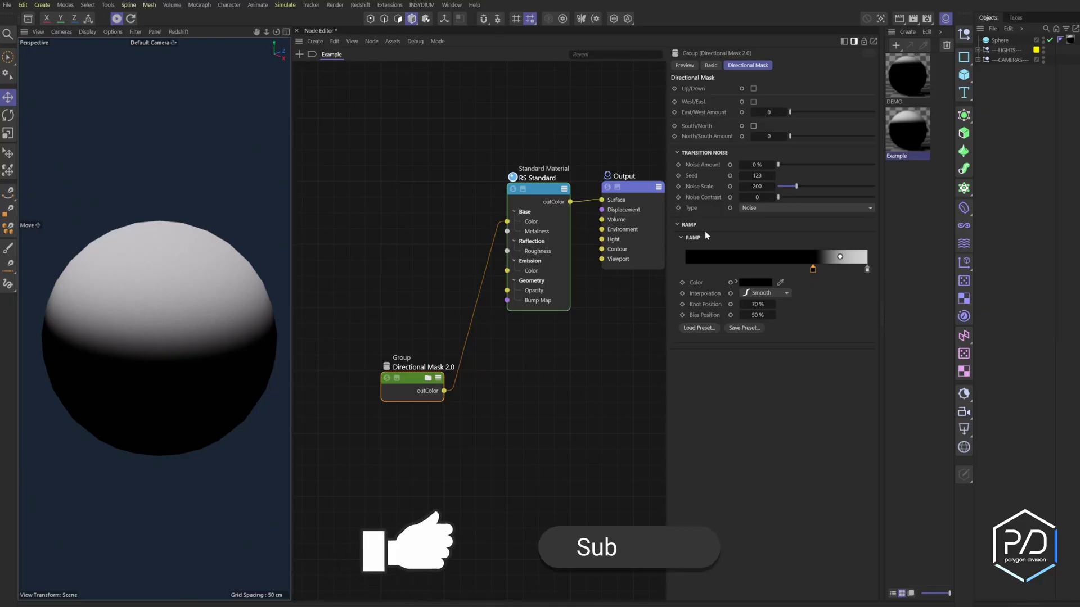
{"action": "left_click", "coordinate": [754, 89]}
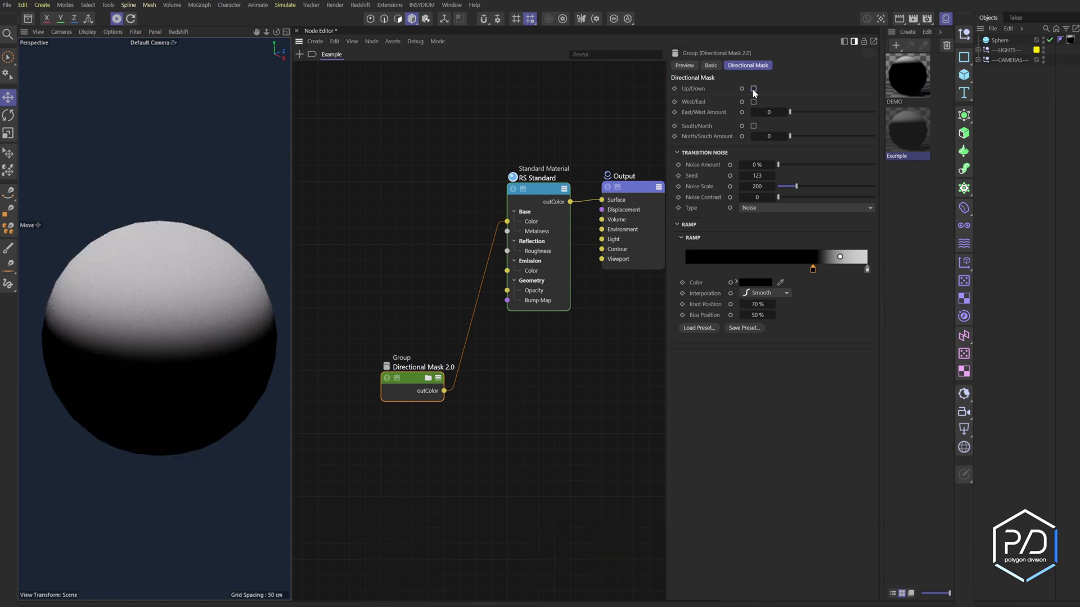
{"action": "left_click", "coordinate": [754, 89]}
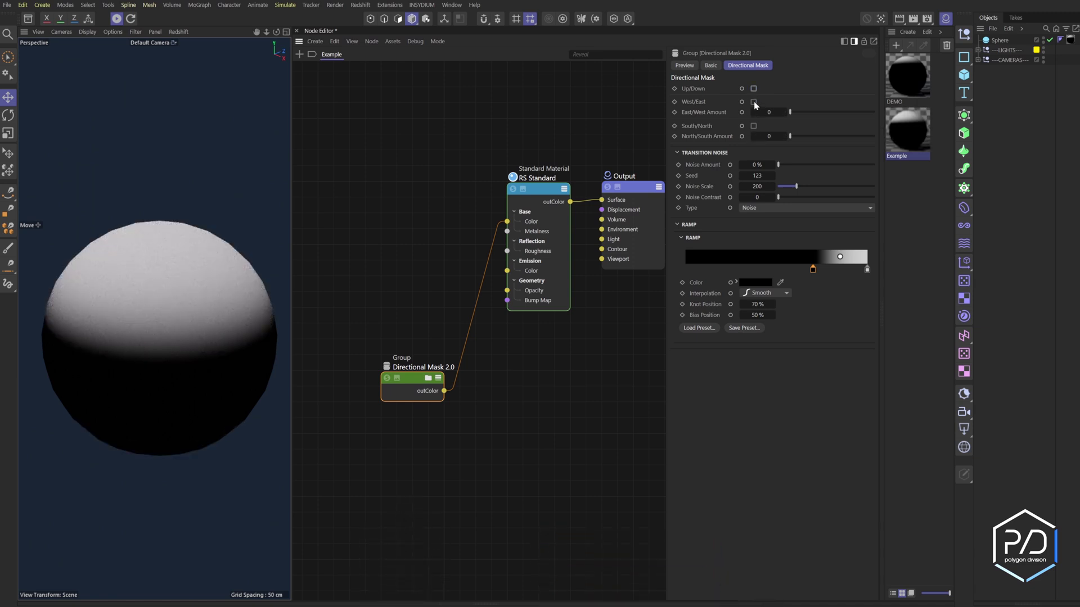
{"action": "left_click_drag", "start_coordinate": [790, 112], "coordinate": [755, 135]}
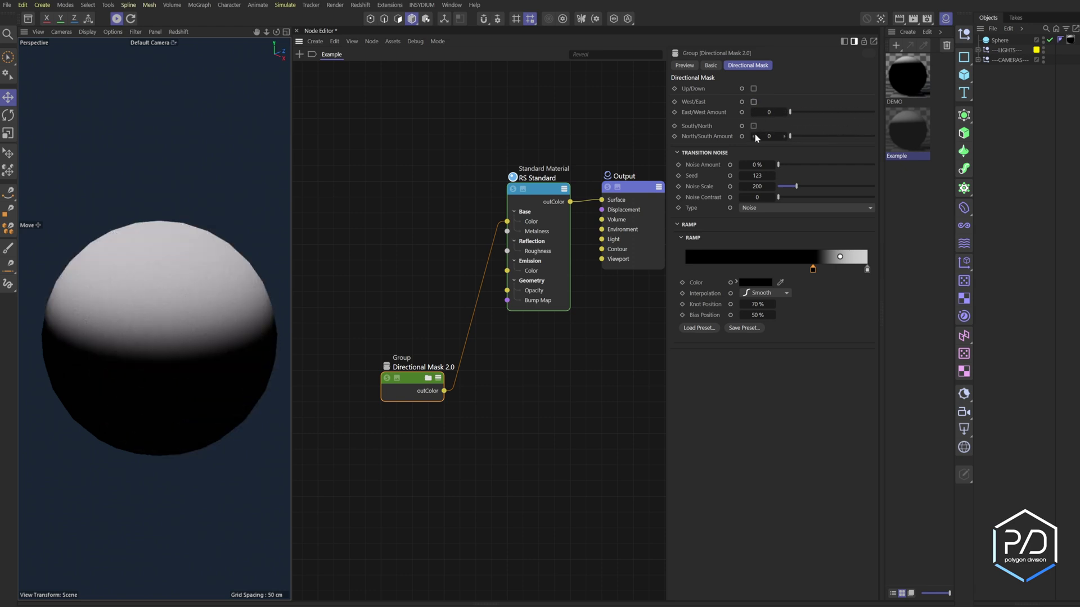
{"action": "mouse_move", "coordinate": [790, 136]}
{"action": "left_mouse_down"}
{"action": "mouse_move", "coordinate": [833, 142]}
{"action": "mouse_move", "coordinate": [814, 150]}
{"action": "mouse_move", "coordinate": [840, 136]}
{"action": "mouse_move", "coordinate": [775, 150]}
{"action": "mouse_move", "coordinate": [895, 141]}
{"action": "mouse_move", "coordinate": [793, 149]}
{"action": "mouse_move", "coordinate": [830, 140]}
{"action": "mouse_move", "coordinate": [809, 142]}
{"action": "mouse_move", "coordinate": [817, 115]}
{"action": "mouse_move", "coordinate": [789, 114]}
{"action": "mouse_move", "coordinate": [788, 140]}
{"action": "left_mouse_up"}
{"action": "left_click", "coordinate": [754, 126]}
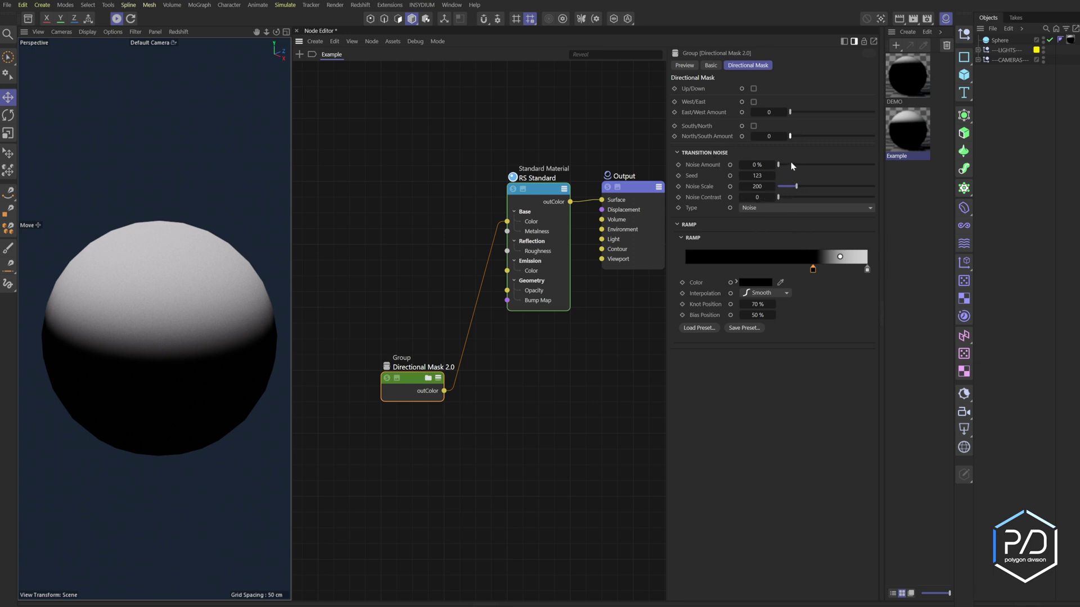
Set Noise Amount to 99%, Noise Scale to 362 and Noise Contrast to 0.39.
{"action": "left_click_drag", "start_coordinate": [792, 169], "coordinate": [868, 185]}
{"action": "mouse_move", "coordinate": [802, 189]}
{"action": "left_mouse_down"}
{"action": "mouse_move", "coordinate": [836, 207]}
{"action": "mouse_move", "coordinate": [815, 198]}
{"action": "left_mouse_up"}
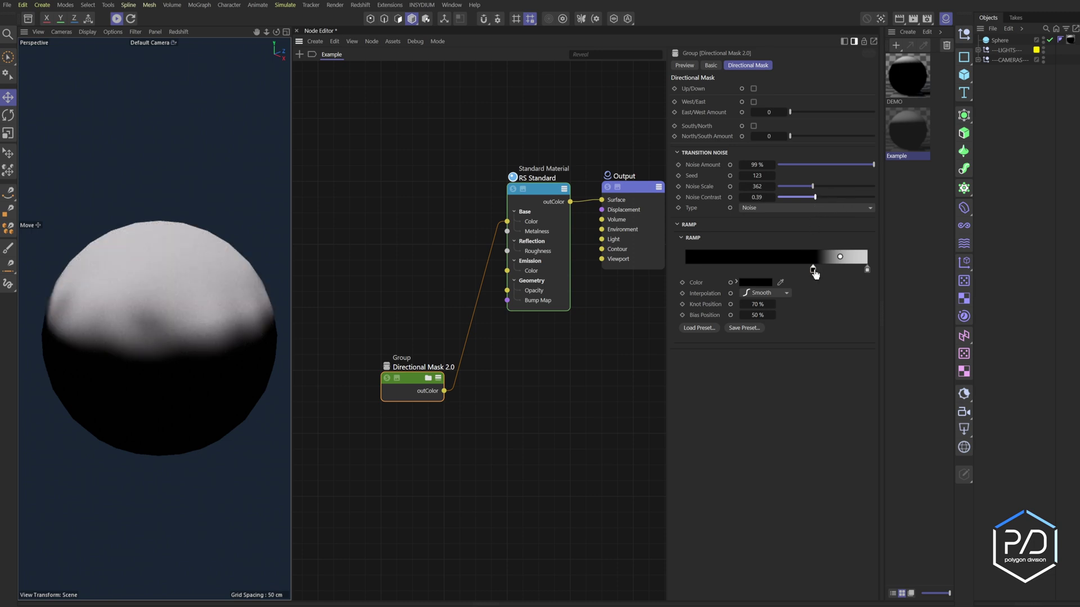
{"action": "mouse_move", "coordinate": [812, 269]}
{"action": "left_mouse_down"}
{"action": "mouse_move", "coordinate": [790, 273]}
{"action": "mouse_move", "coordinate": [832, 271]}
{"action": "left_mouse_up"}
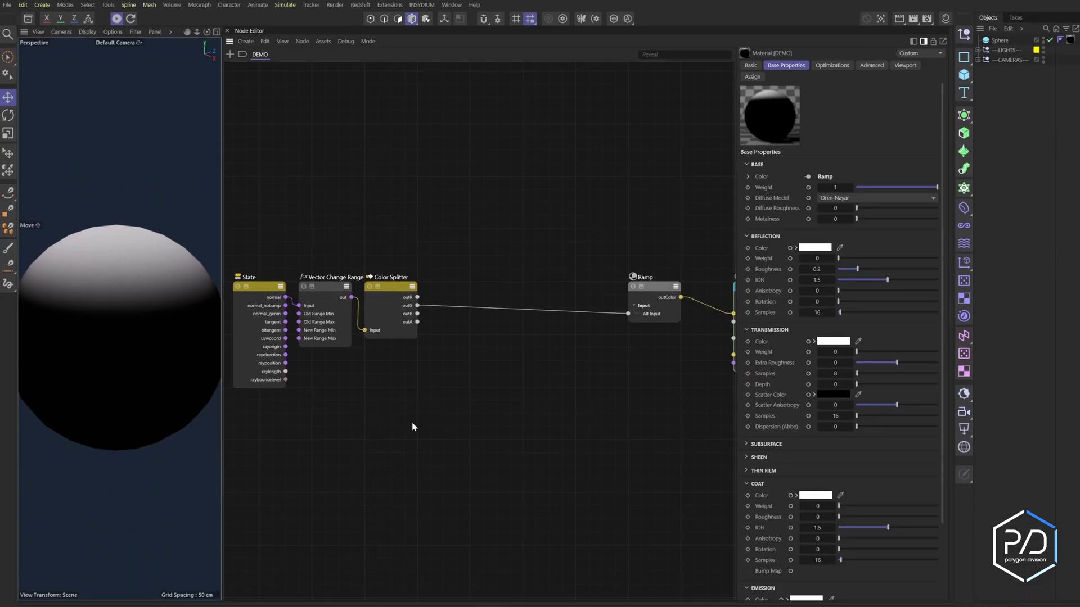
{"action": "middle_click_drag", "start_coordinate": [413, 427], "coordinate": [490, 420]}
{"action": "left_click", "coordinate": [348, 283]}
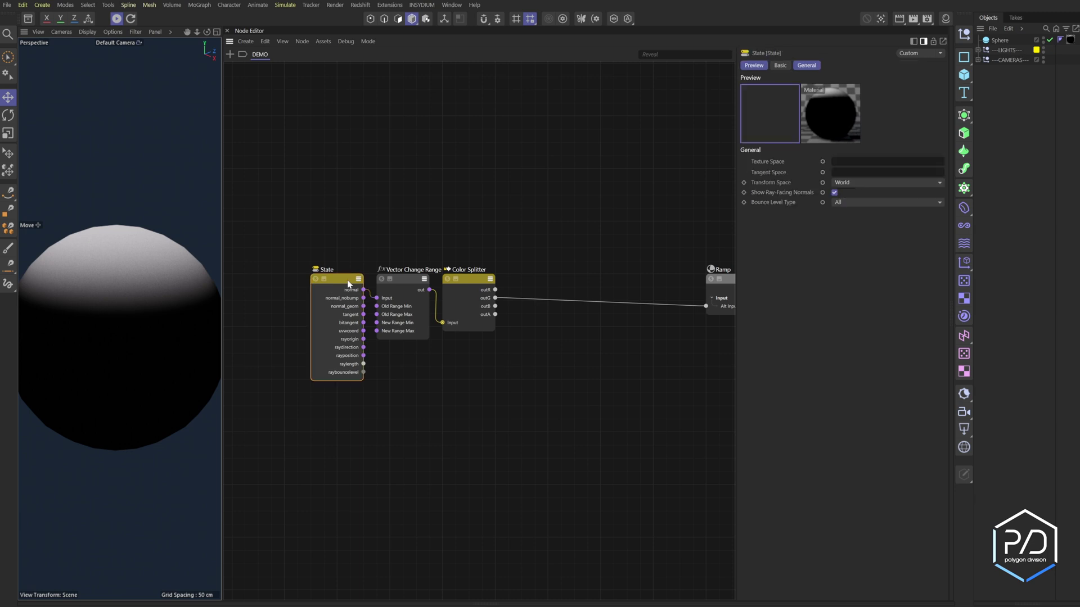
{"action": "left_click", "coordinate": [408, 282]}
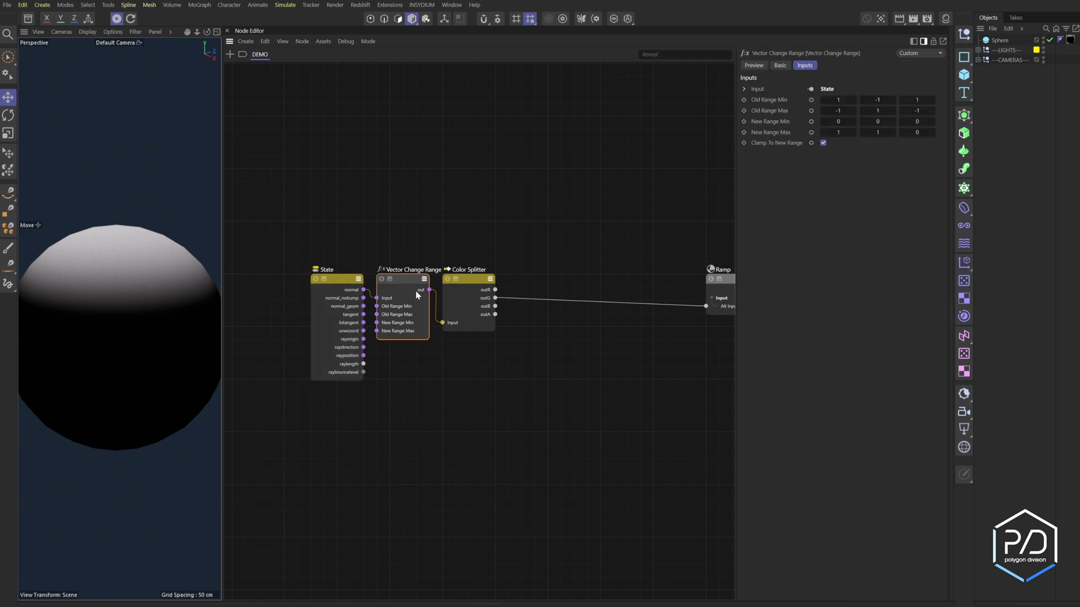
{"action": "left_click", "coordinate": [464, 280]}
{"action": "middle_click_drag", "start_coordinate": [691, 388], "coordinate": [580, 399]}
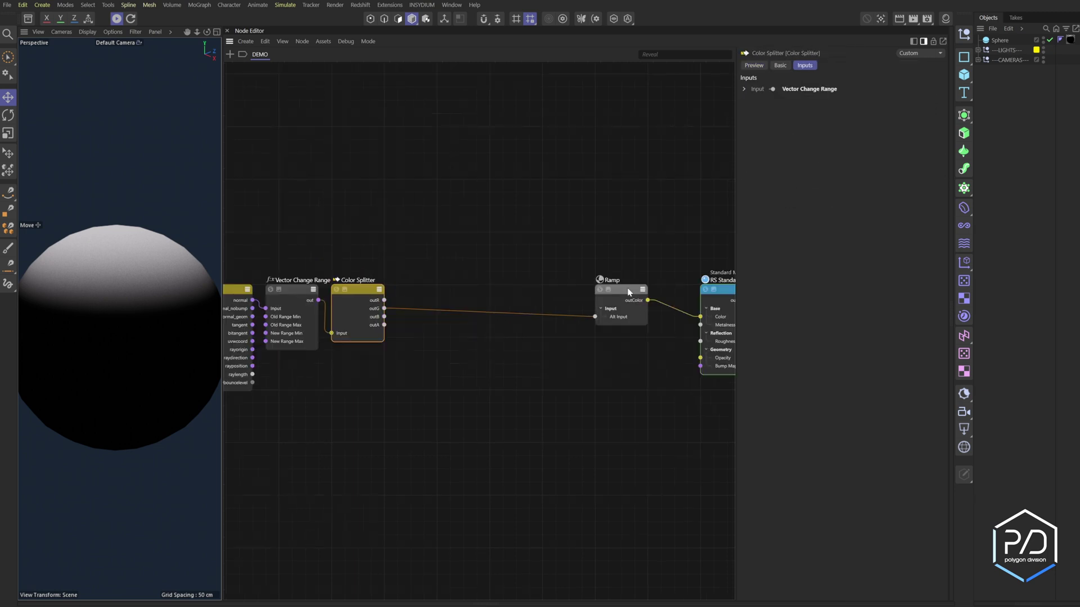
{"action": "left_click", "coordinate": [508, 315]}
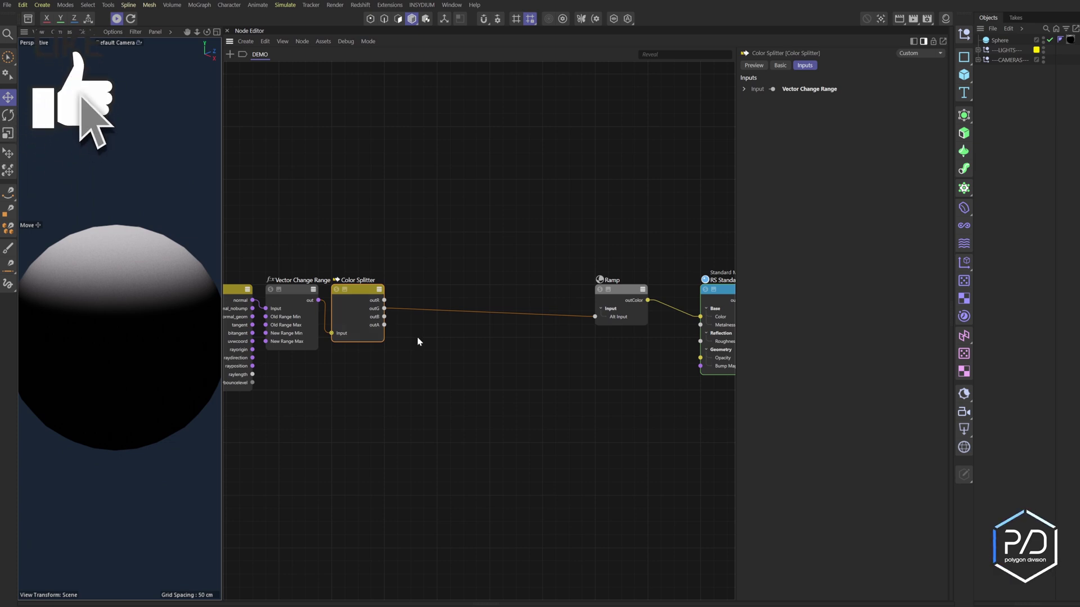
Add a Ramp node named Up/Down, fed by the Color Splitter's outR.
{"action": "double_click", "coordinate": [466, 225]}
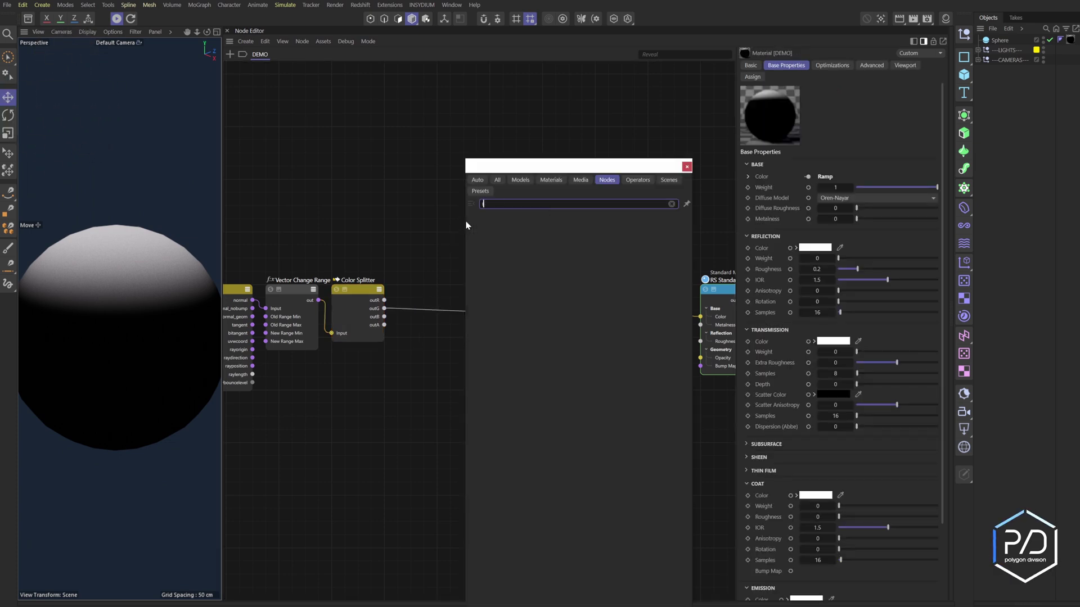
{"action": "type", "text": "ramp"}
{"action": "key", "text": "Return"}
{"action": "left_click_drag", "start_coordinate": [466, 215], "coordinate": [460, 241]}
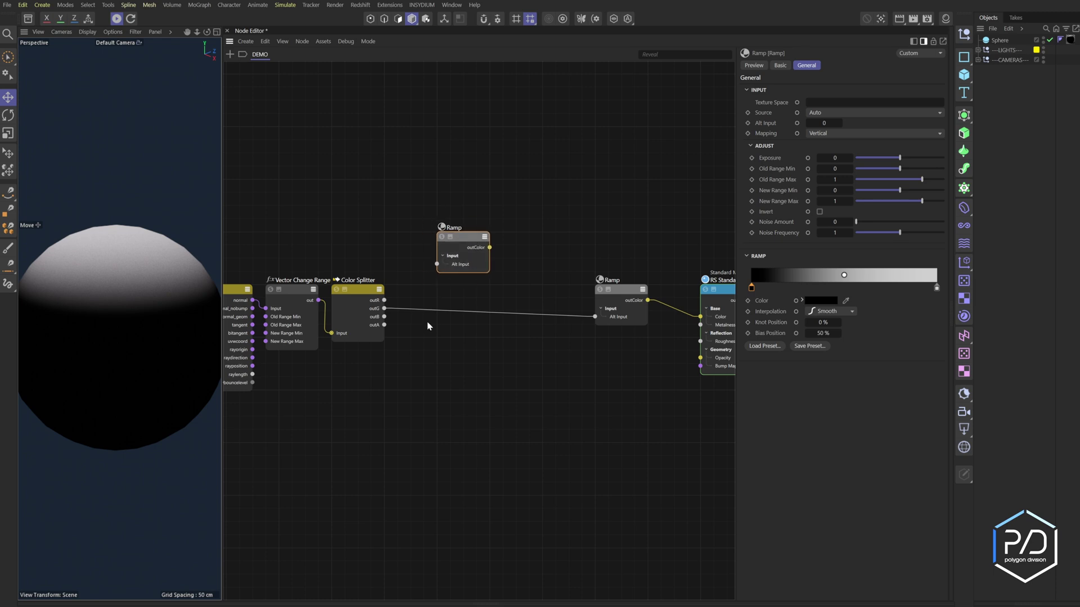
{"action": "double_click", "coordinate": [456, 228]}
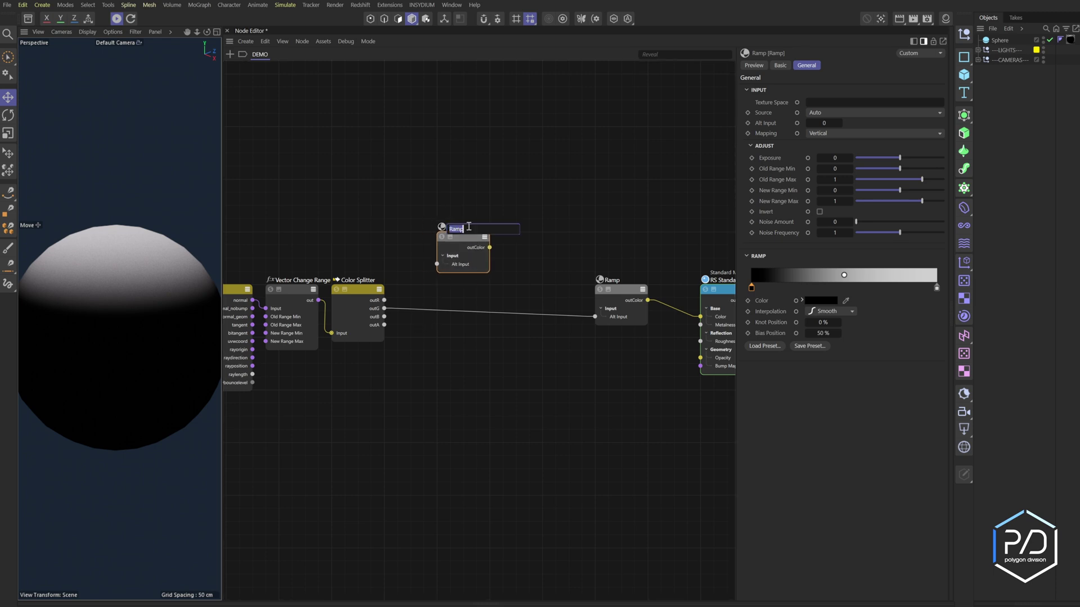
{"action": "type", "text": "Up/Down"}
{"action": "key", "text": "Return"}
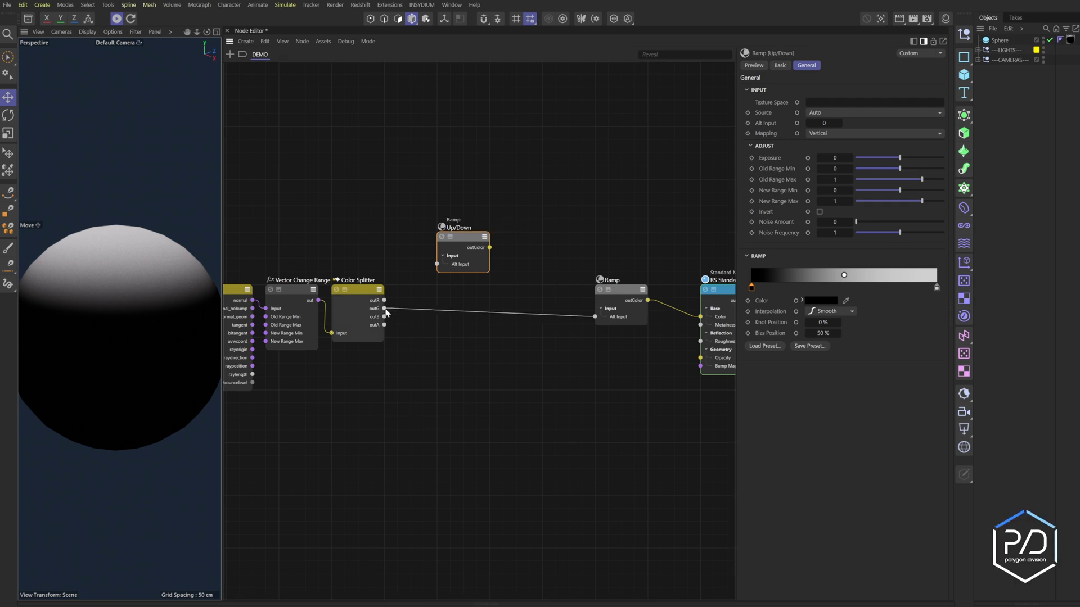
{"action": "left_click_drag", "start_coordinate": [439, 269], "coordinate": [413, 243]}
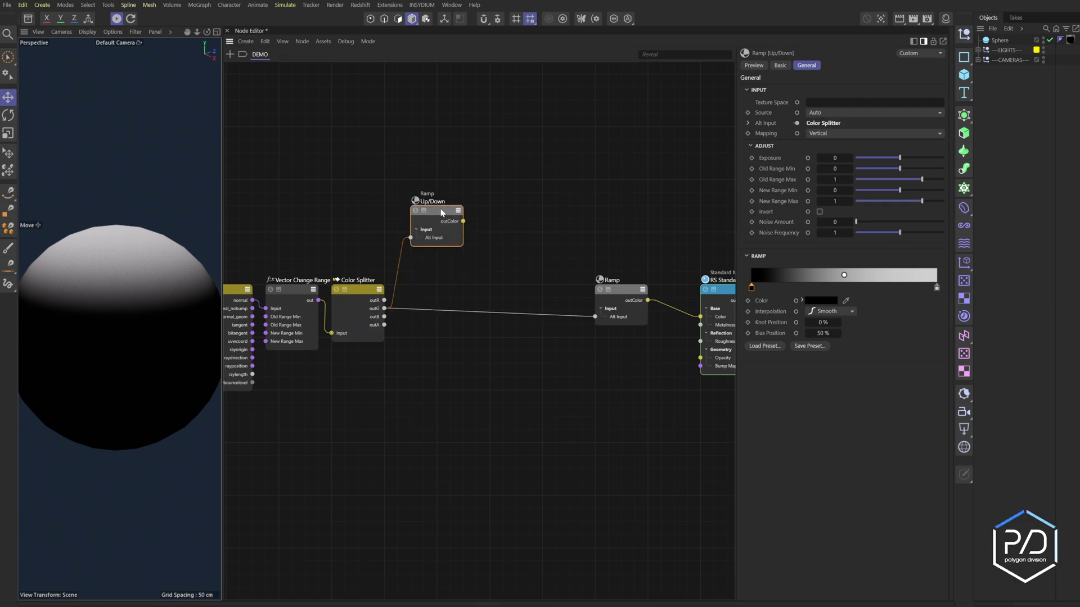
Duplicate the ramp as West/East, fed by the Color Splitter's outG.
{"action": "key", "text": "ctrl+c"}
{"action": "key", "text": "ctrl+v"}
{"action": "double_click", "coordinate": [441, 267]}
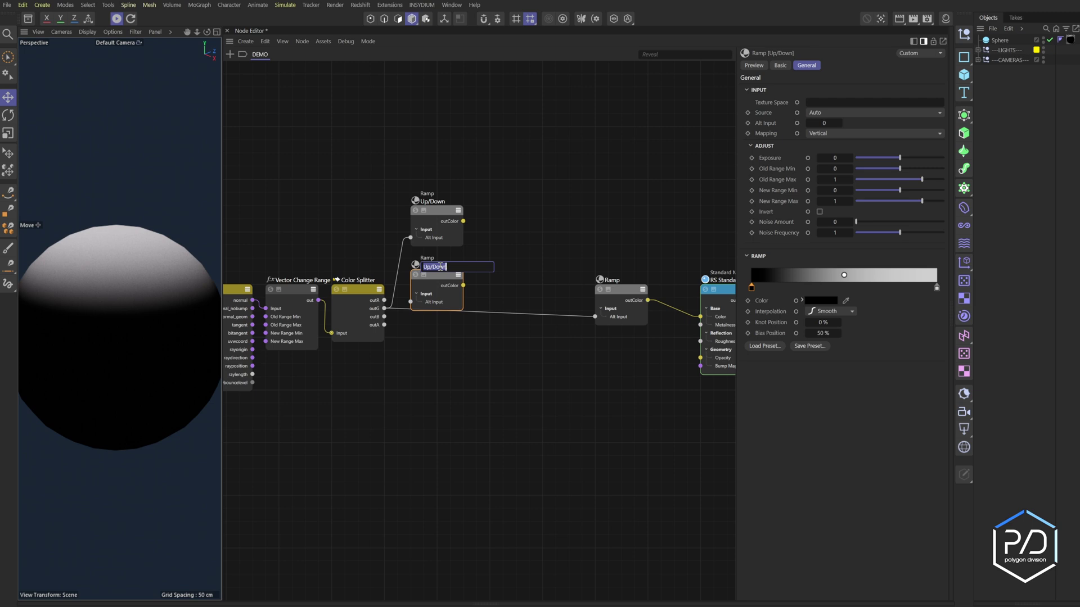
{"action": "type", "text": "West/East"}
{"action": "key", "text": "Return"}
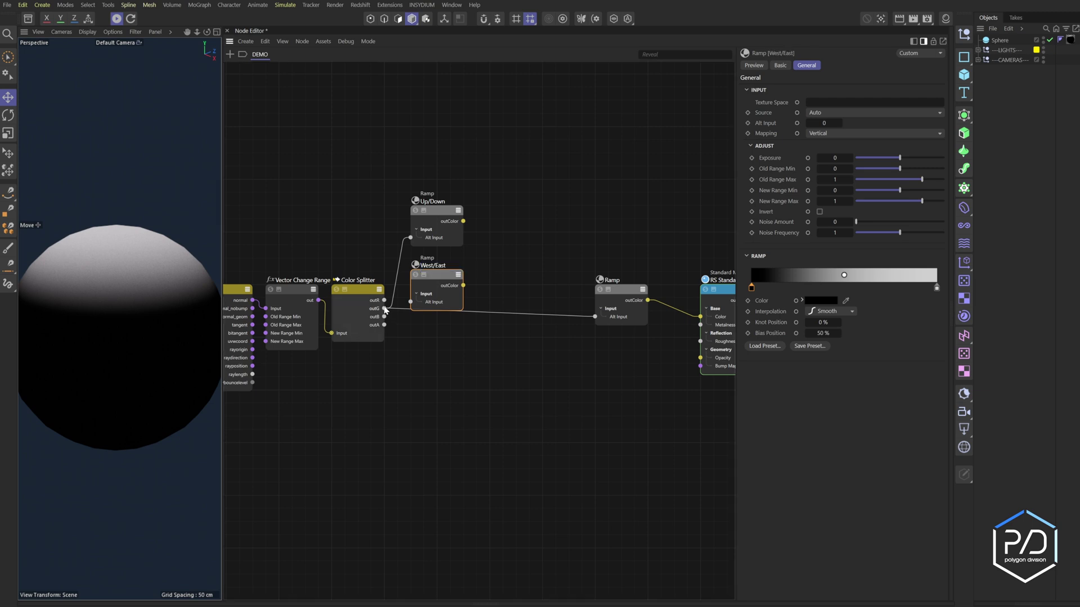
{"action": "left_click_drag", "start_coordinate": [385, 310], "coordinate": [410, 302]}
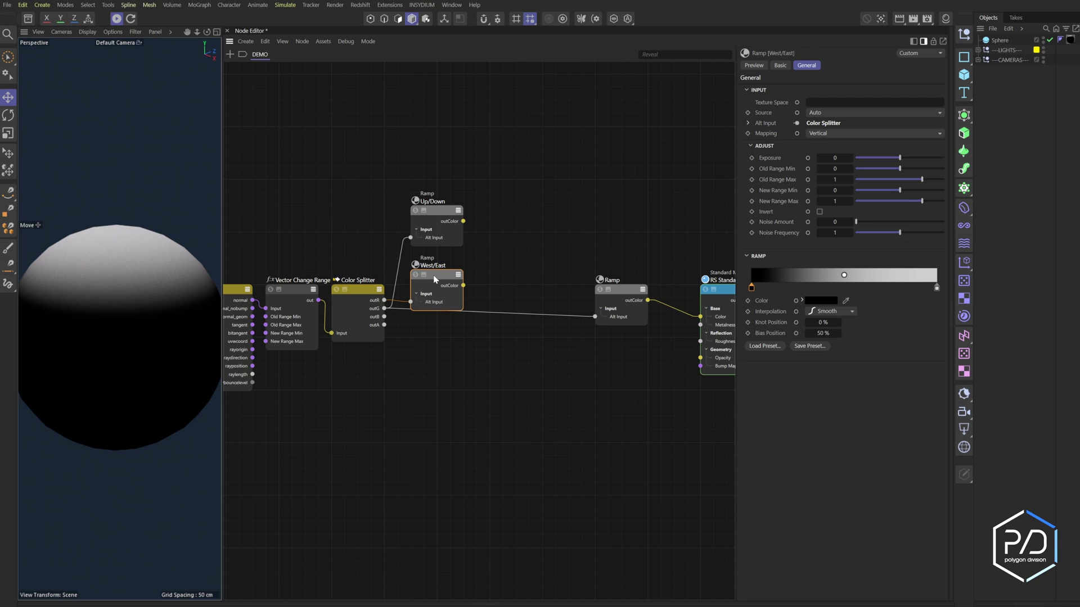
Duplicate again as a South/North ramp, fed by the Color Splitter's outB.
{"action": "left_click_drag", "start_coordinate": [433, 278], "coordinate": [427, 341], "text": "ctrl"}
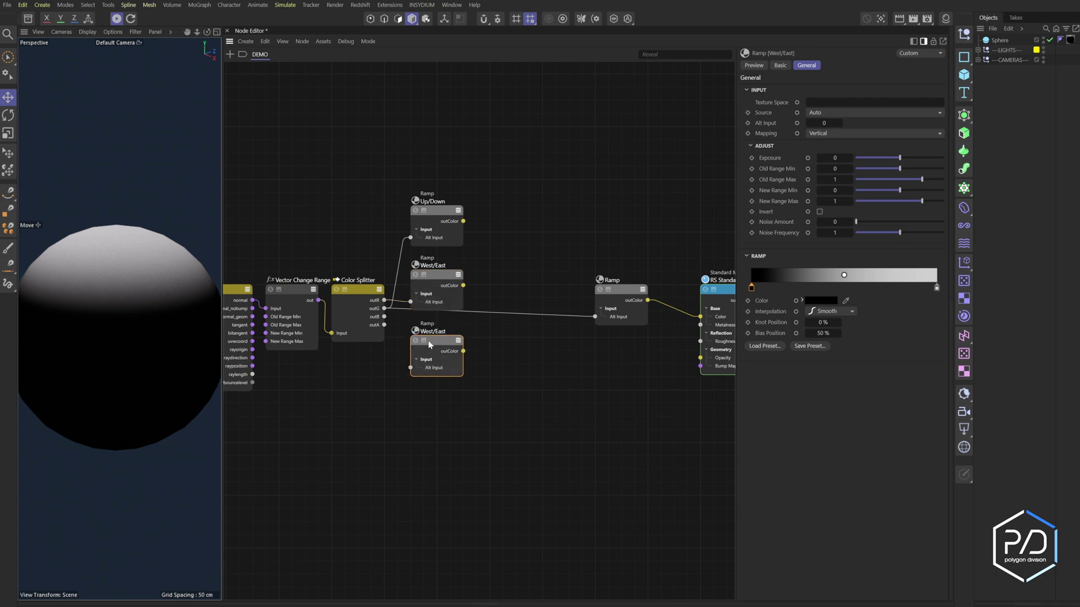
{"action": "double_click", "coordinate": [437, 333]}
{"action": "type", "text": "South/North"}
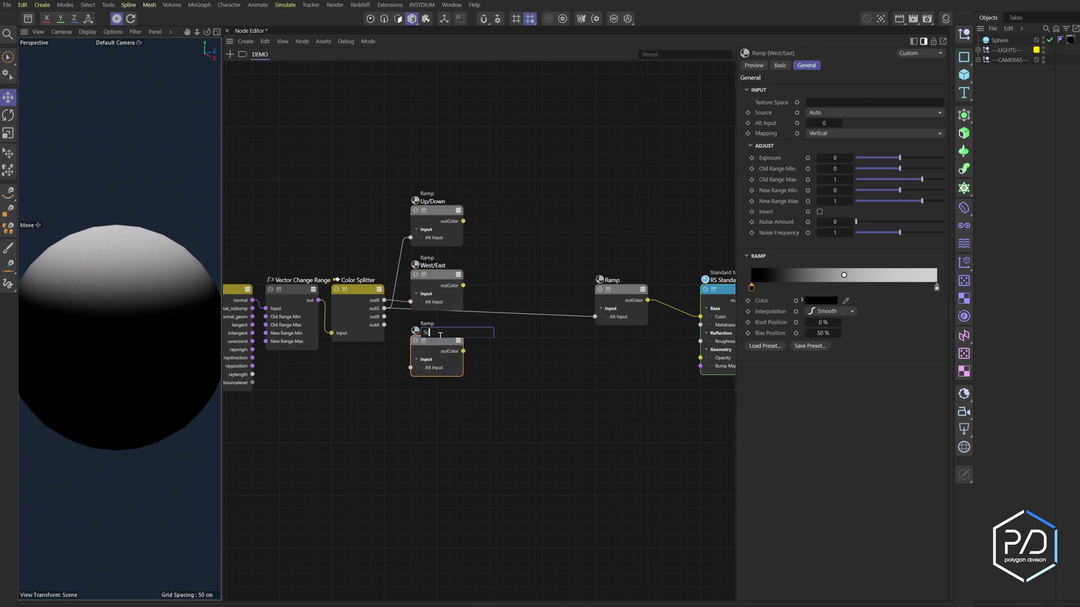
{"action": "key", "text": "Return"}
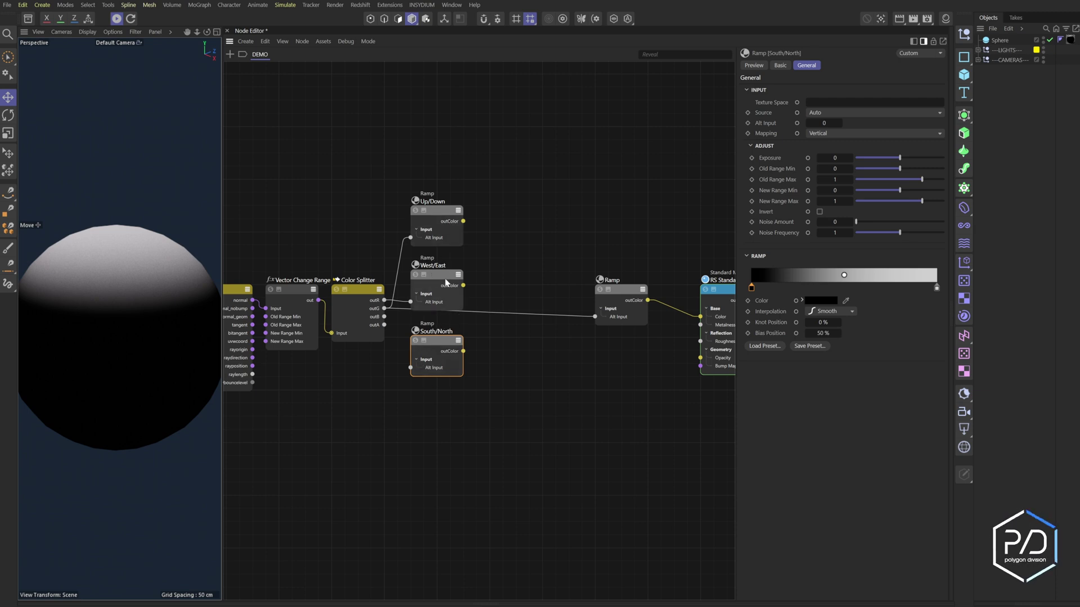
{"action": "left_click_drag", "start_coordinate": [384, 317], "coordinate": [416, 371]}
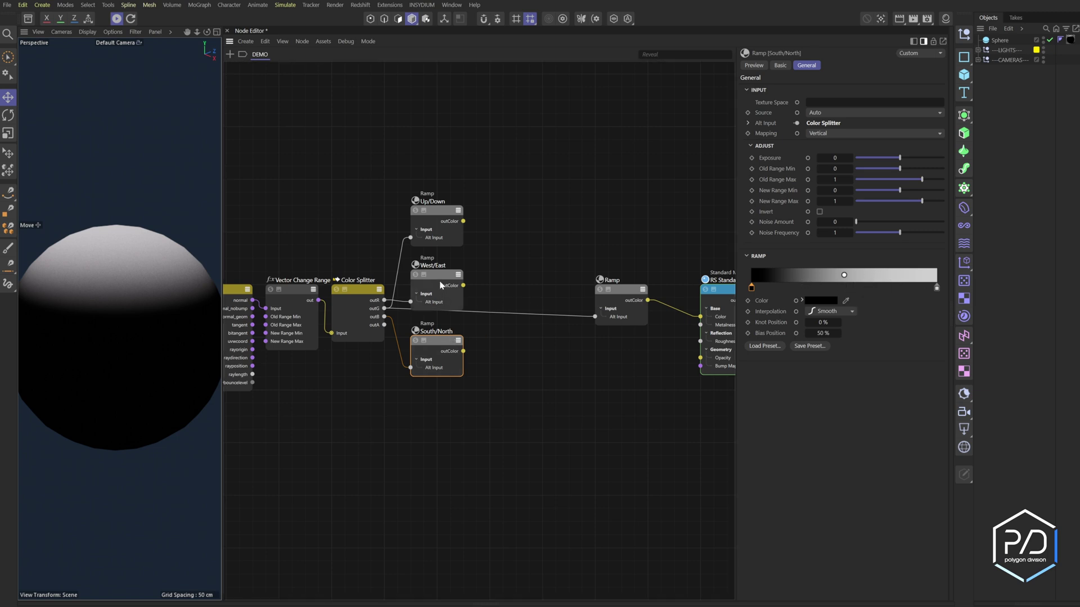
{"action": "left_click", "coordinate": [447, 226]}
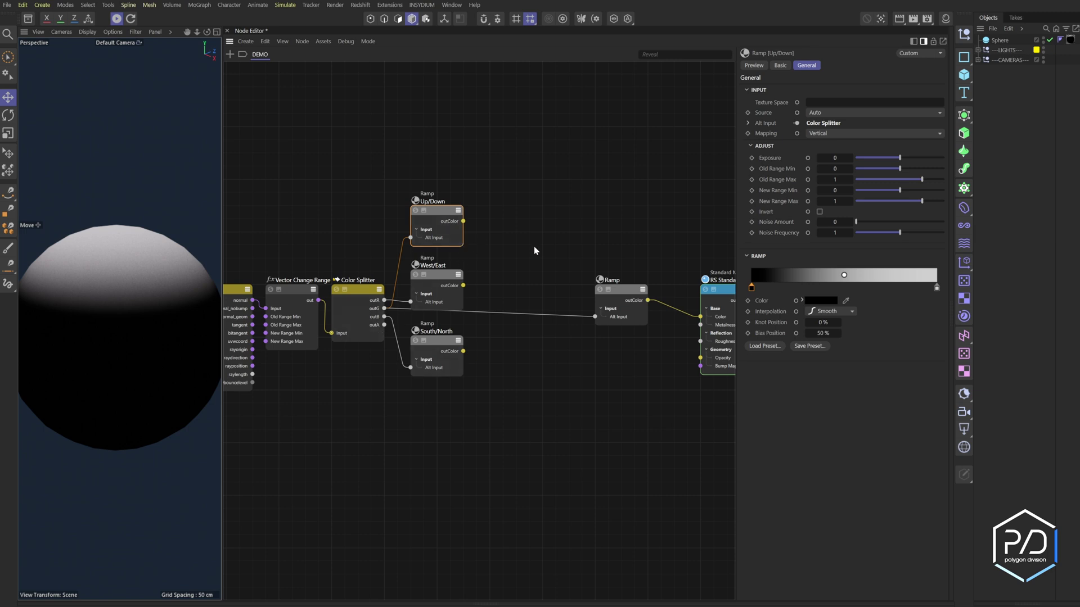
Add a Color Layer with Up/Down, West/East, South/North ramps in Layers 1–3, Layer 3 mask 0.
{"action": "double_click", "coordinate": [515, 374]}
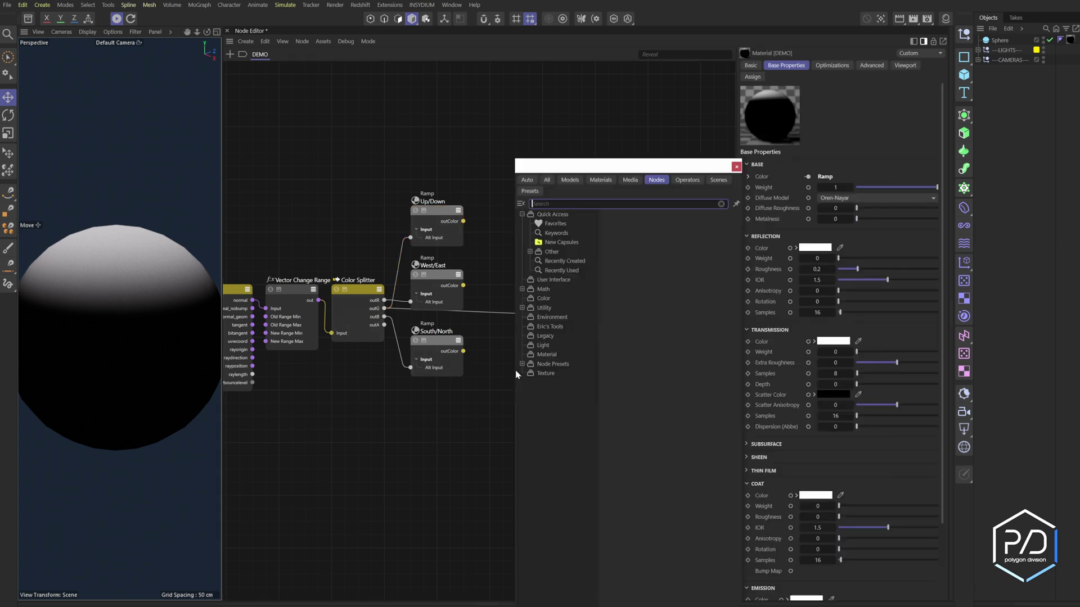
{"action": "type", "text": "color layer"}
{"action": "key", "text": "Return"}
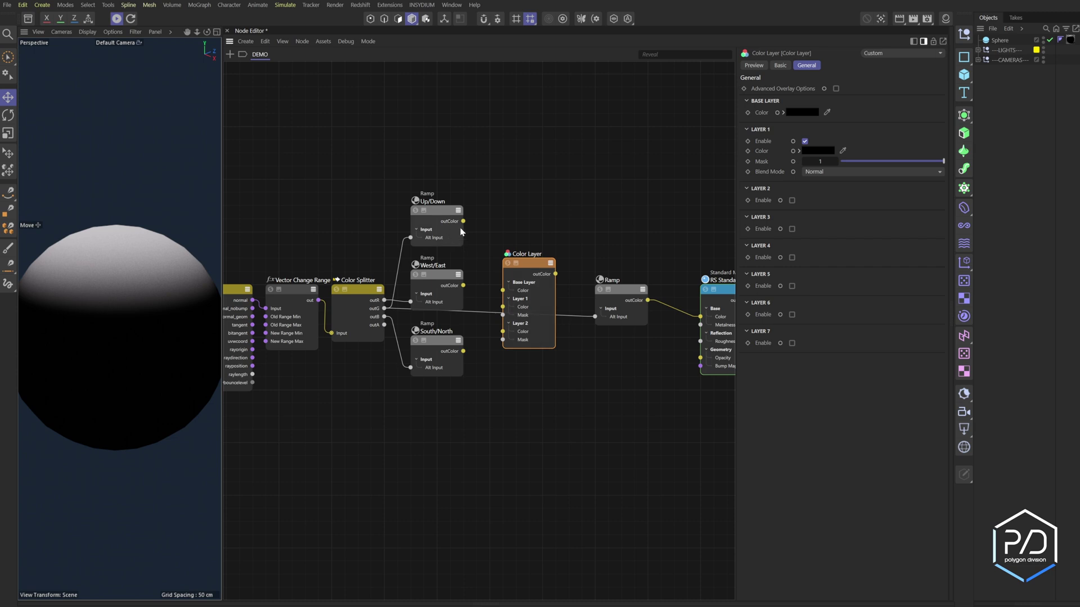
{"action": "left_click_drag", "start_coordinate": [463, 221], "coordinate": [507, 308]}
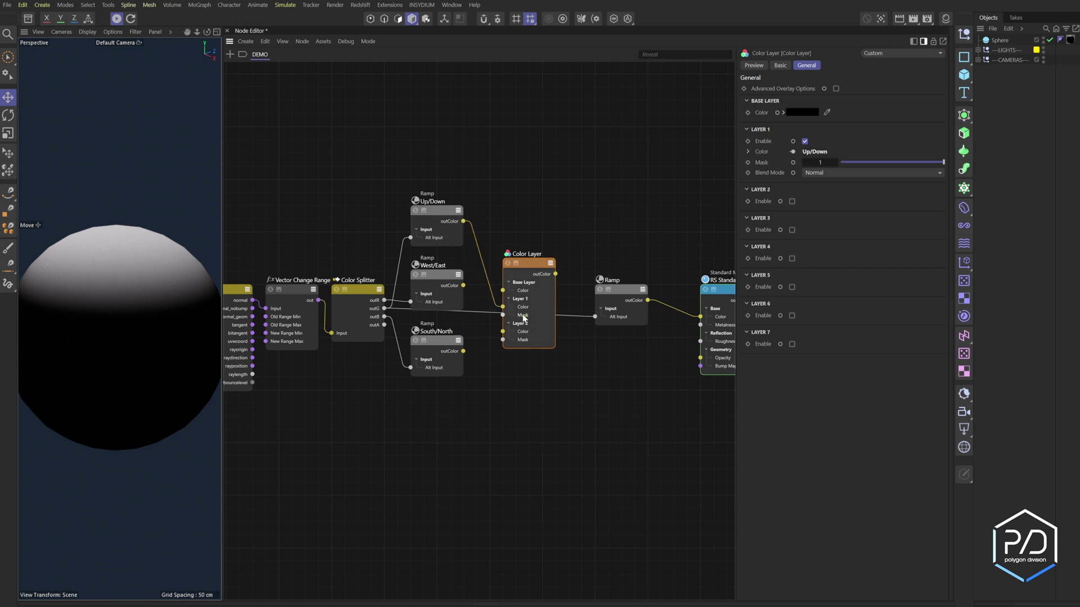
{"action": "left_click", "coordinate": [526, 338]}
{"action": "left_click", "coordinate": [524, 332]}
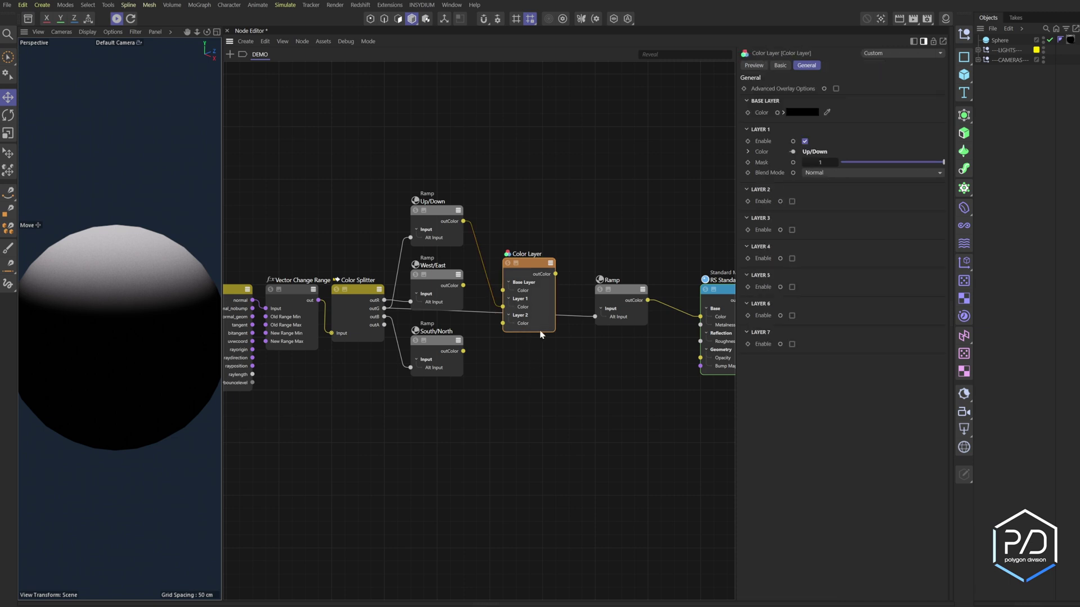
{"action": "left_click", "coordinate": [793, 211]}
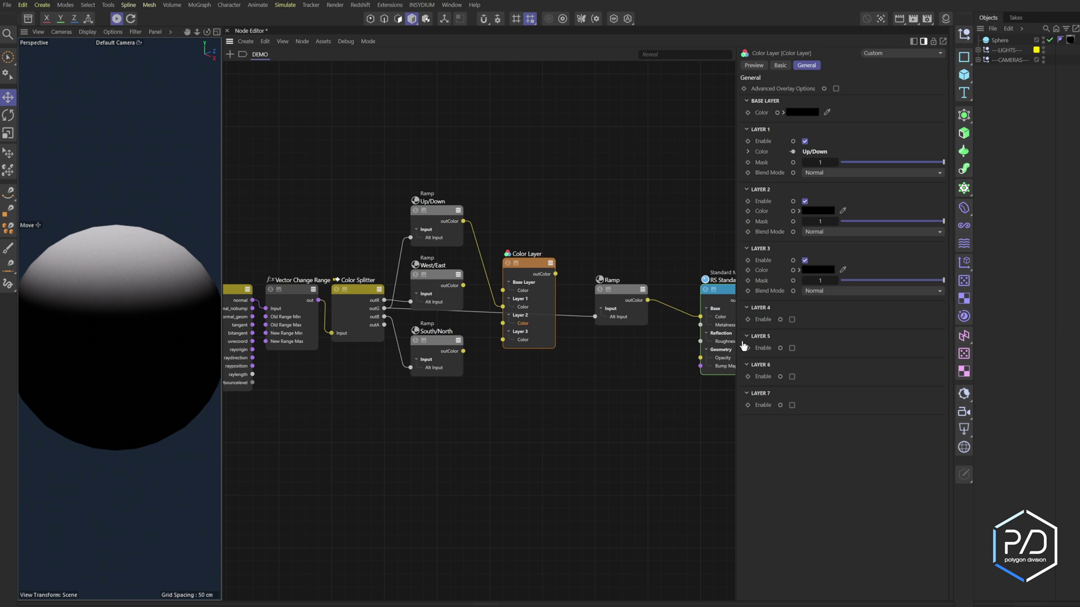
{"action": "left_click_drag", "start_coordinate": [470, 288], "coordinate": [503, 323]}
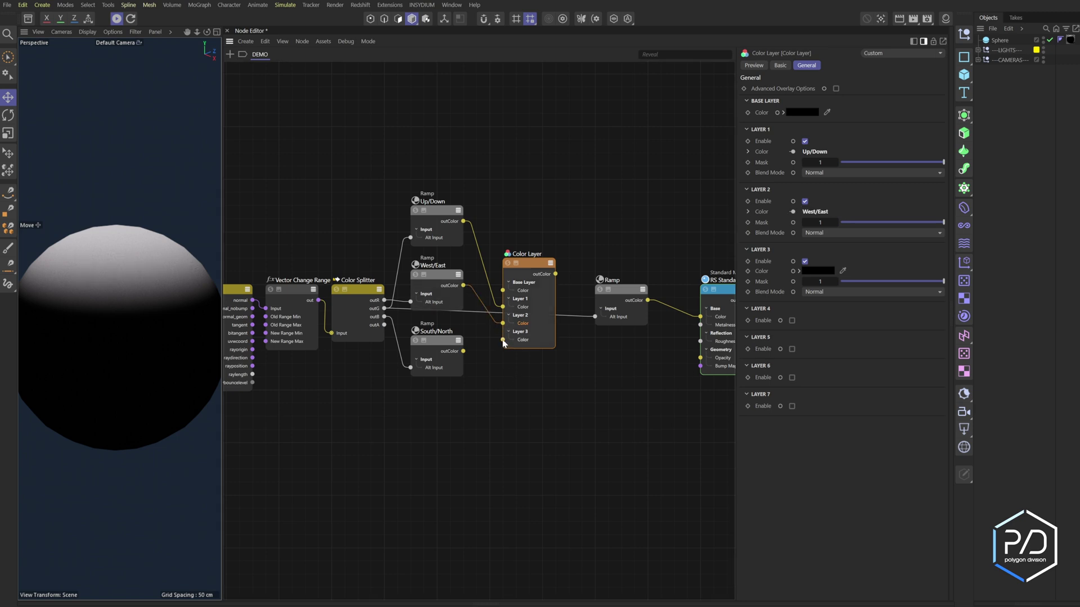
{"action": "left_click_drag", "start_coordinate": [470, 358], "coordinate": [503, 340]}
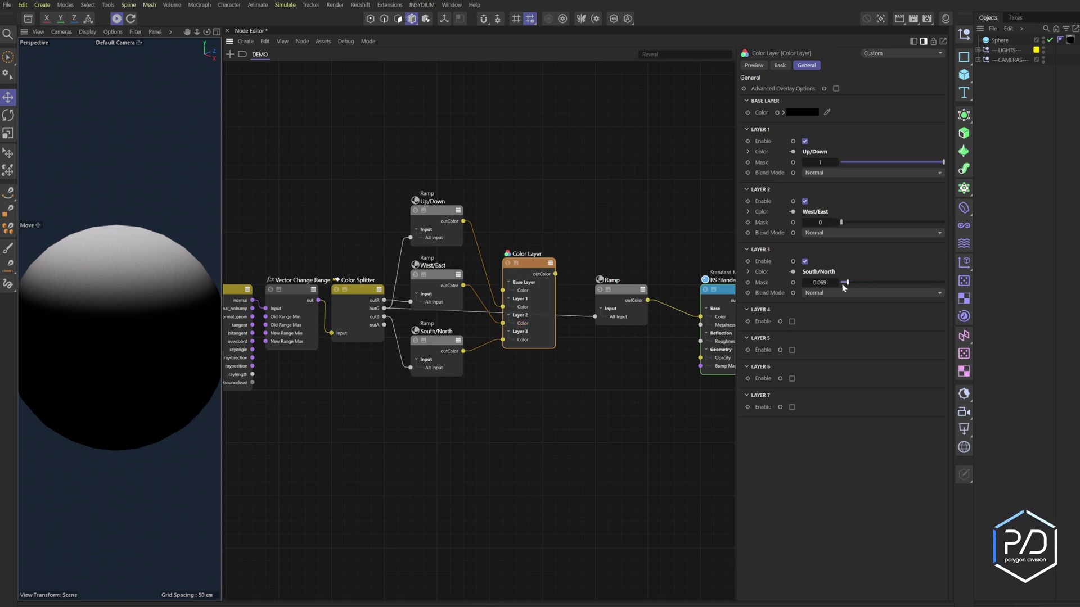
{"action": "left_click_drag", "start_coordinate": [843, 287], "coordinate": [839, 284]}
{"action": "left_click_drag", "start_coordinate": [855, 223], "coordinate": [882, 222]}
{"action": "key", "text": "ctrl+z"}
Feed the Color Layer into the original ramp, renamed Gradient Remap, with its white knot at ~72%.
{"action": "left_click_drag", "start_coordinate": [572, 284], "coordinate": [595, 317]}
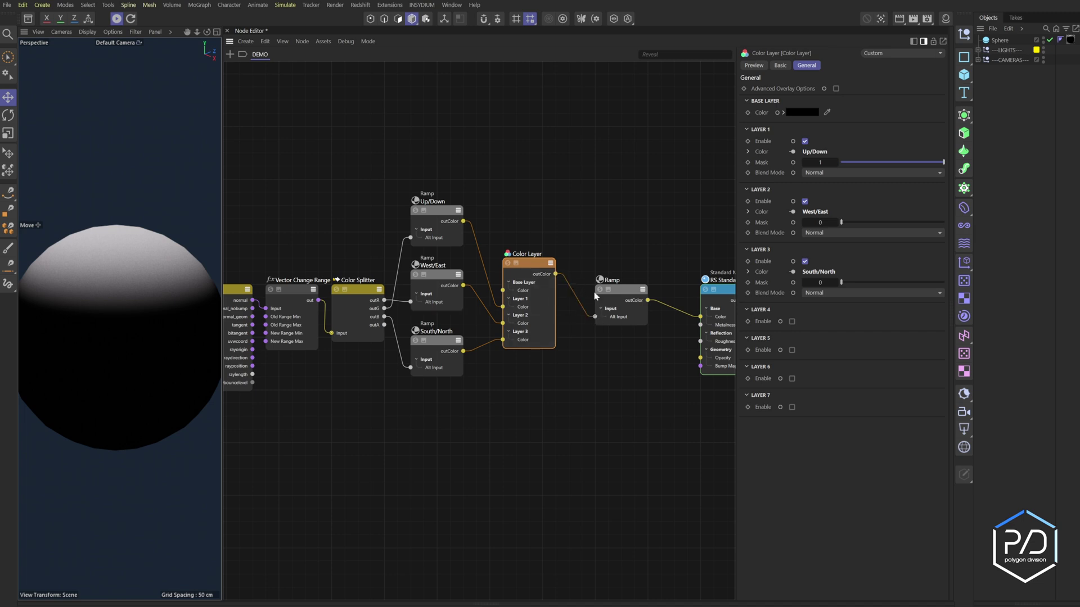
{"action": "double_click", "coordinate": [616, 281]}
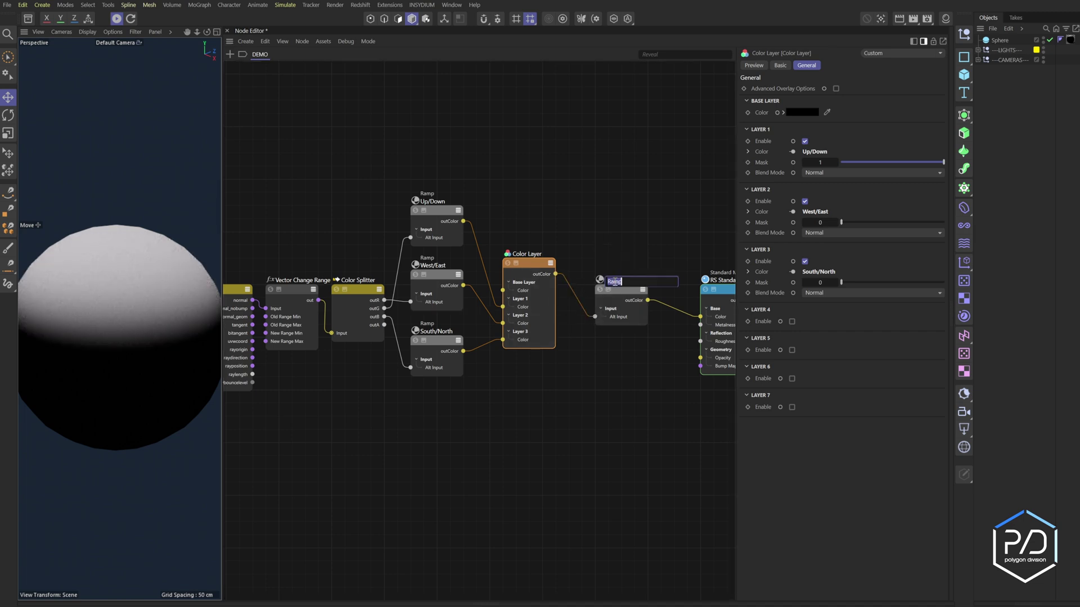
{"action": "type", "text": "Gradient Remap"}
{"action": "key", "text": "Return"}
{"action": "left_click", "coordinate": [642, 287]}
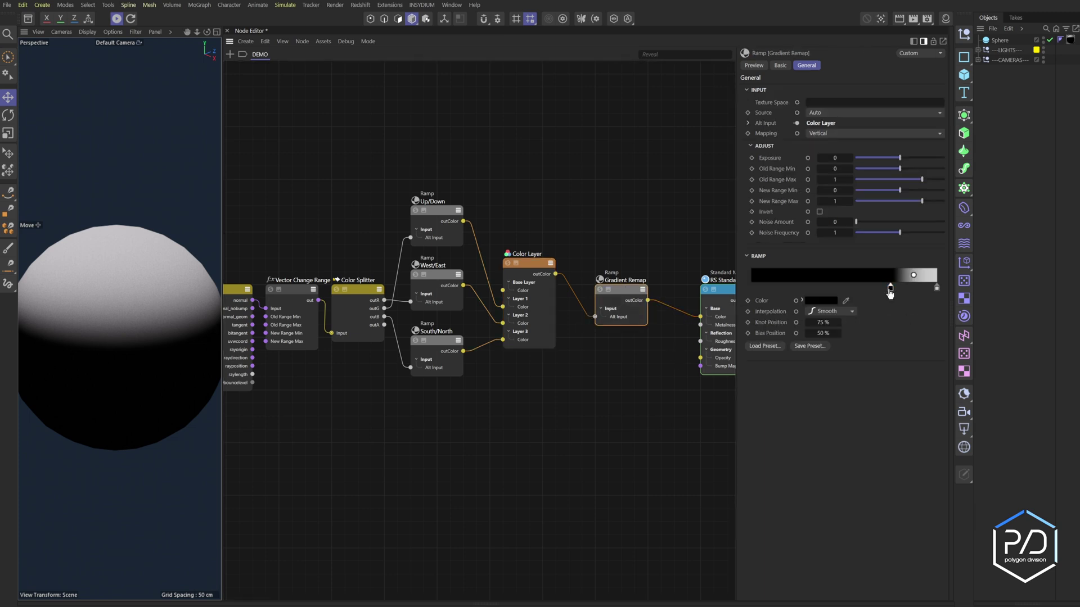
{"action": "left_click_drag", "start_coordinate": [890, 293], "coordinate": [884, 293]}
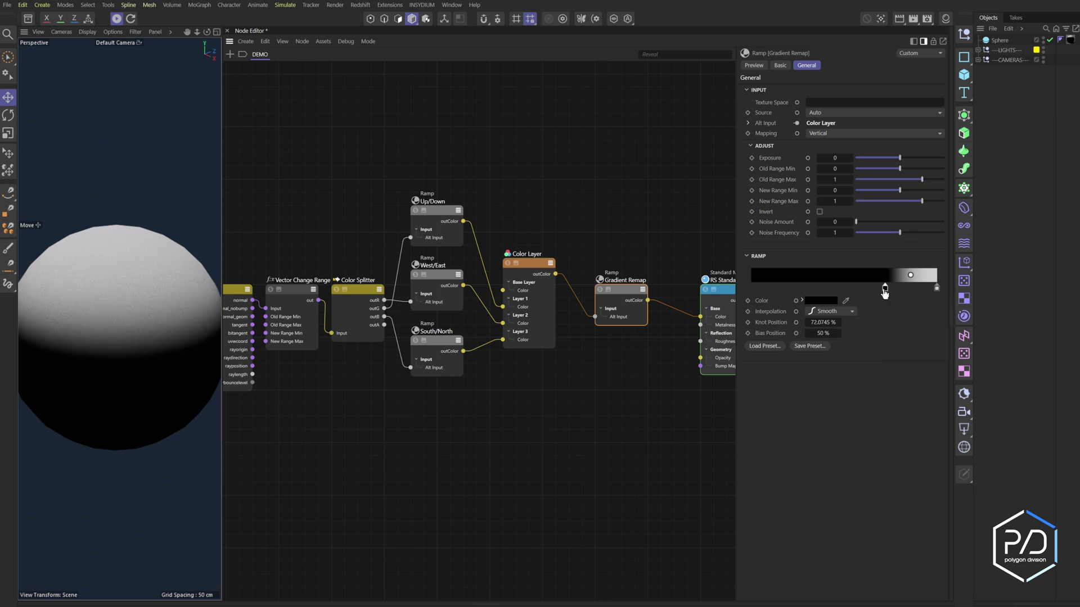
{"action": "left_click", "coordinate": [529, 304]}
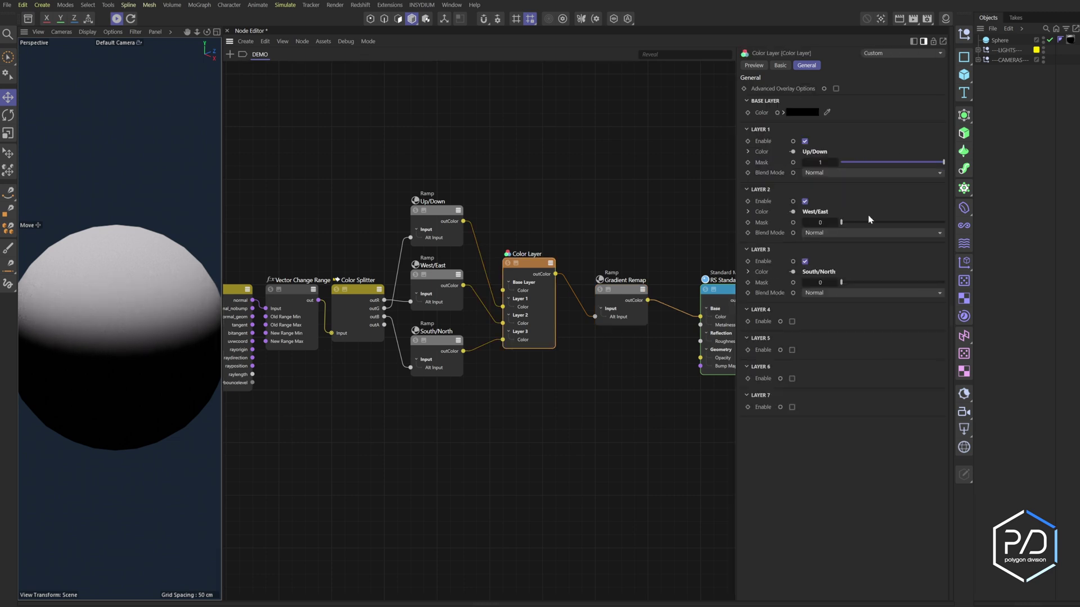
{"action": "mouse_move", "coordinate": [858, 223]}
{"action": "left_mouse_down"}
{"action": "mouse_move", "coordinate": [878, 223]}
{"action": "mouse_move", "coordinate": [848, 224]}
{"action": "mouse_move", "coordinate": [881, 232]}
{"action": "mouse_move", "coordinate": [833, 231]}
{"action": "left_mouse_up"}
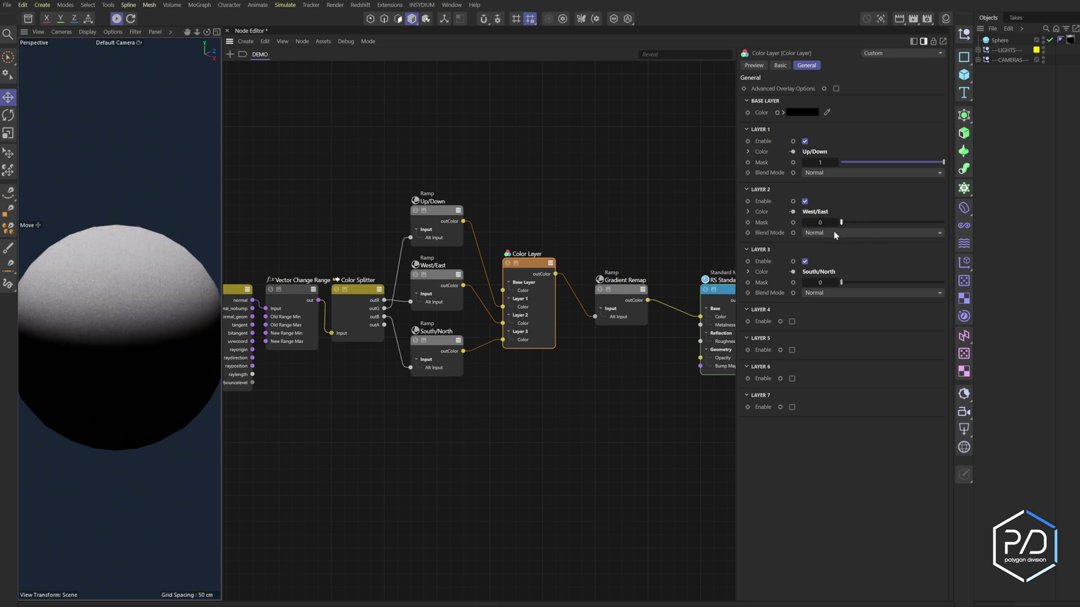
{"action": "left_click", "coordinate": [445, 293]}
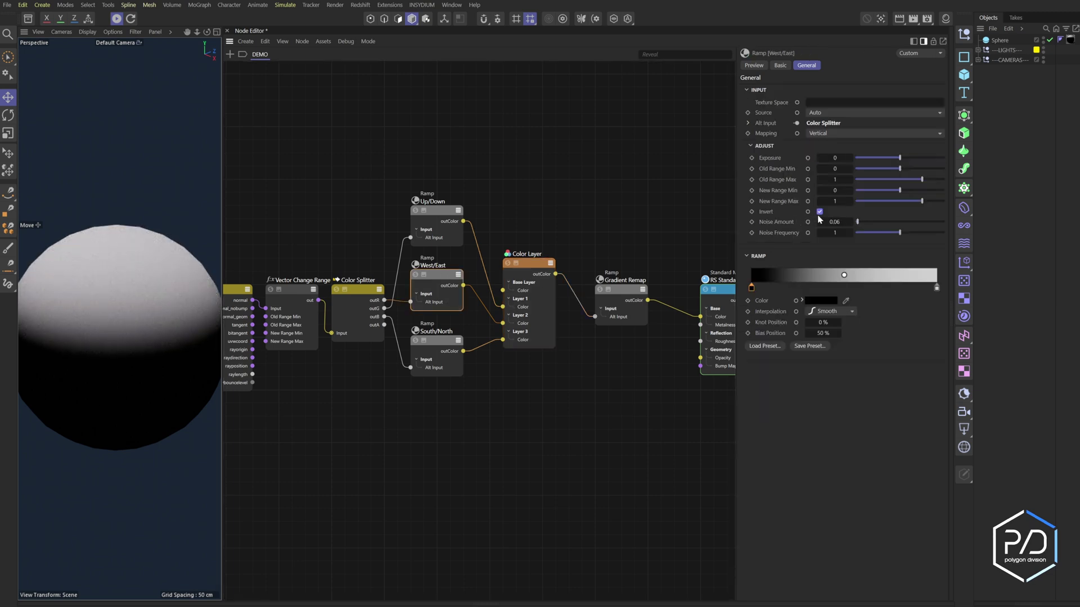
{"action": "left_click", "coordinate": [547, 276]}
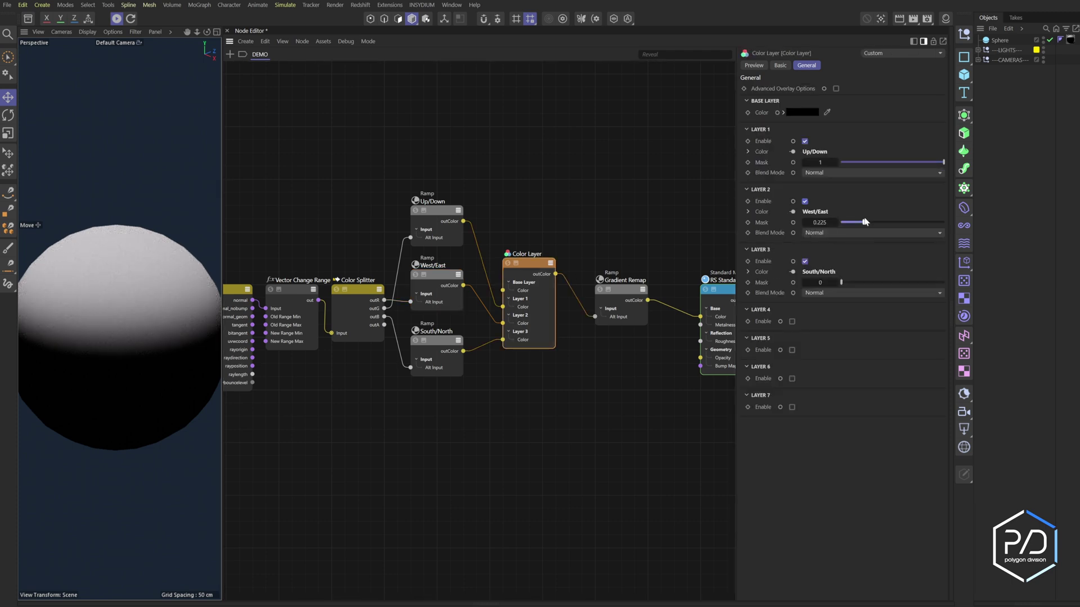
{"action": "left_click_drag", "start_coordinate": [864, 222], "coordinate": [842, 250]}
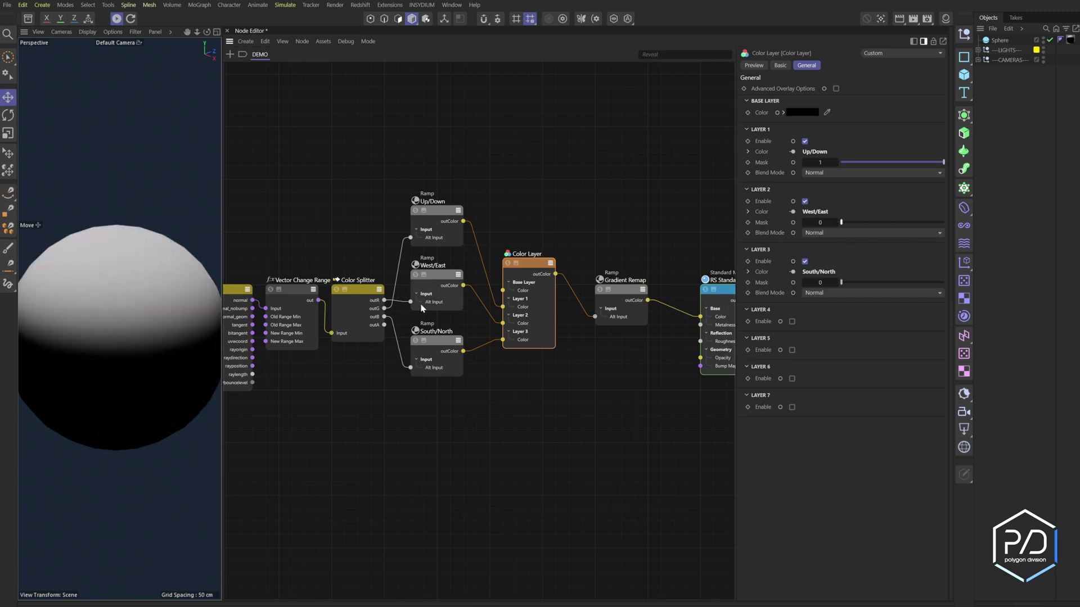
{"action": "left_click_drag", "start_coordinate": [855, 287], "coordinate": [832, 283]}
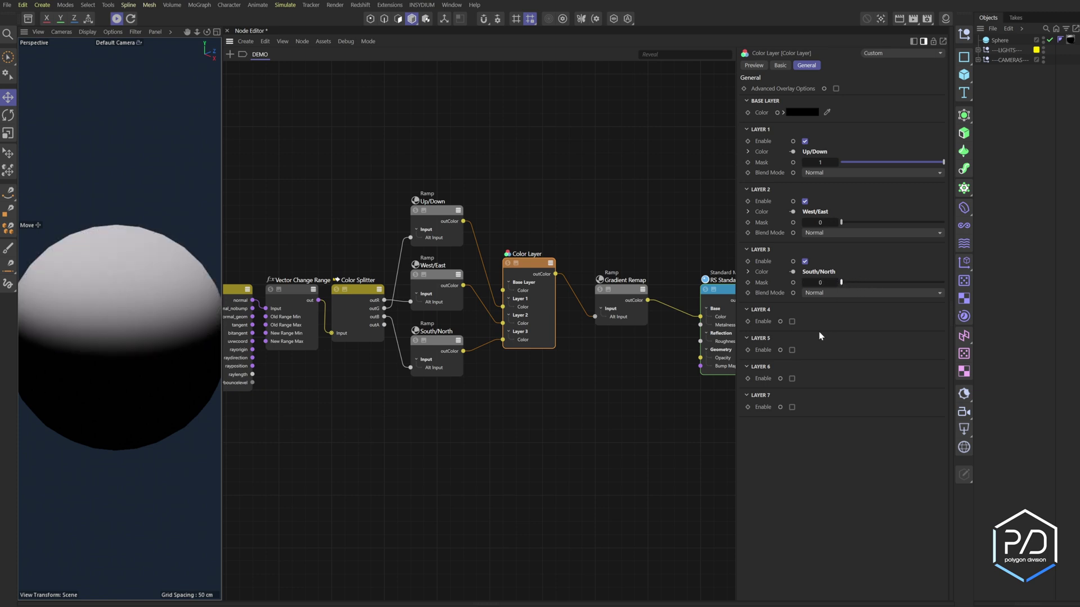
Edit the Vector Change Range's third New Range Max value.
{"action": "left_click", "coordinate": [298, 292]}
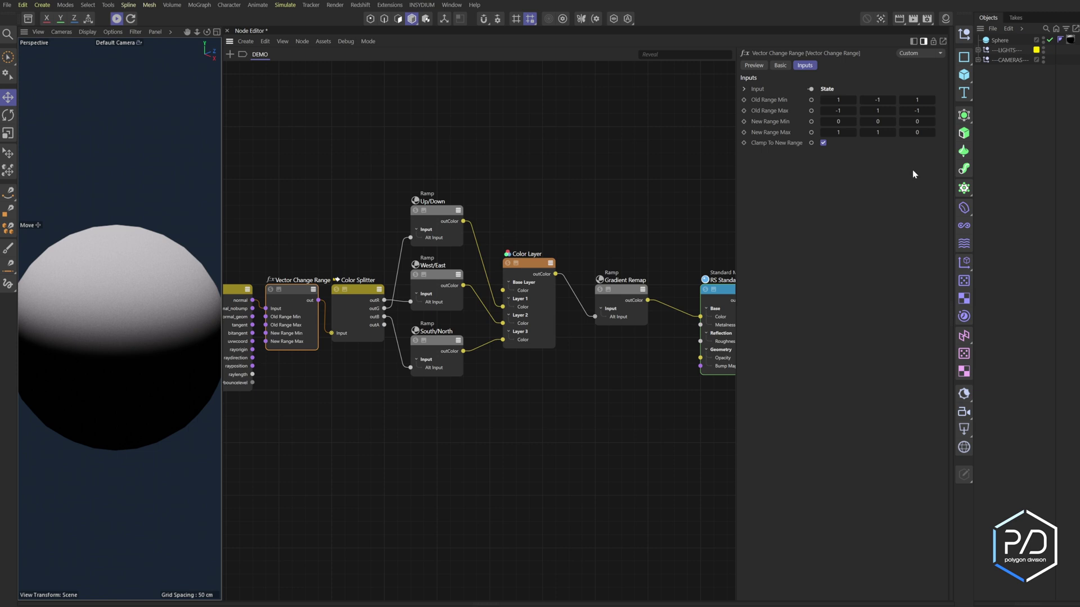
{"action": "left_click", "coordinate": [916, 133]}
{"action": "type", "text": "0"}
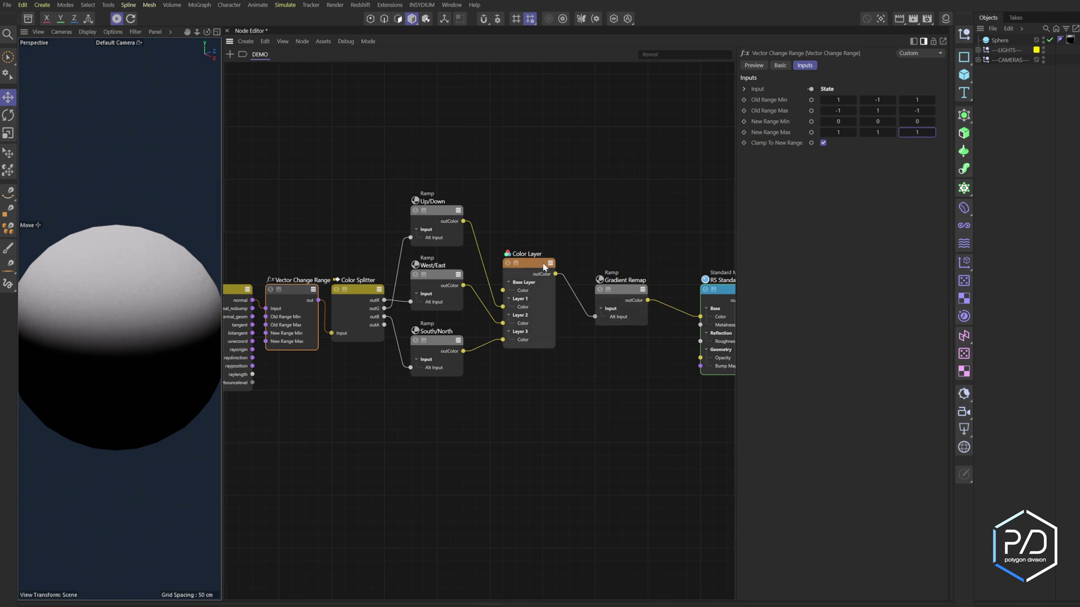
Preview the South/North mask by varying the Color Layer's Layer 3 mask strength.
{"action": "left_click", "coordinate": [531, 277]}
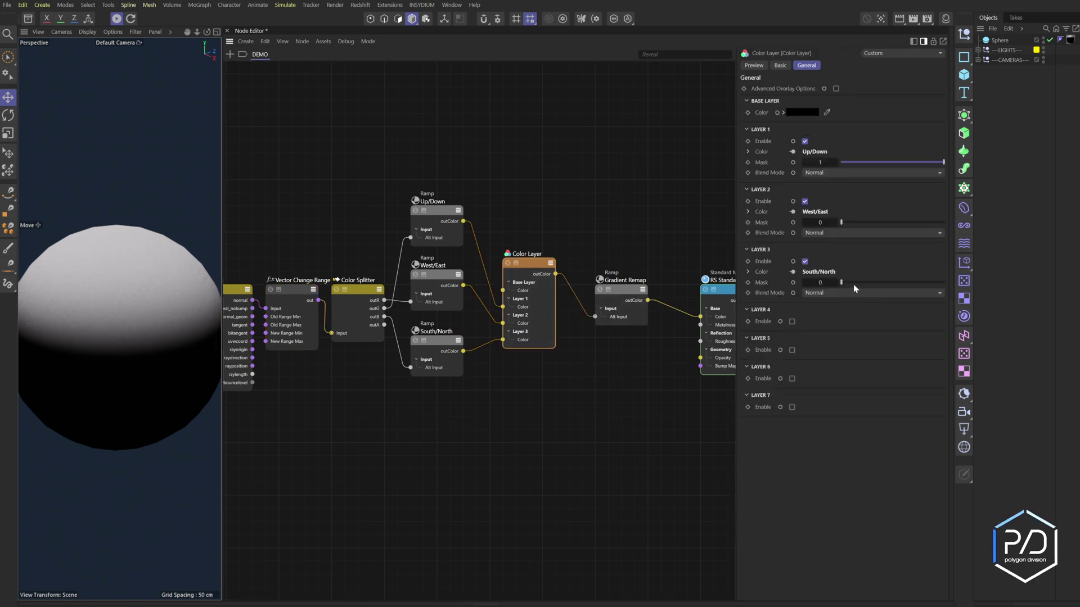
{"action": "mouse_move", "coordinate": [853, 285]}
{"action": "left_mouse_down"}
{"action": "mouse_move", "coordinate": [946, 289]}
{"action": "mouse_move", "coordinate": [851, 283]}
{"action": "left_mouse_up"}
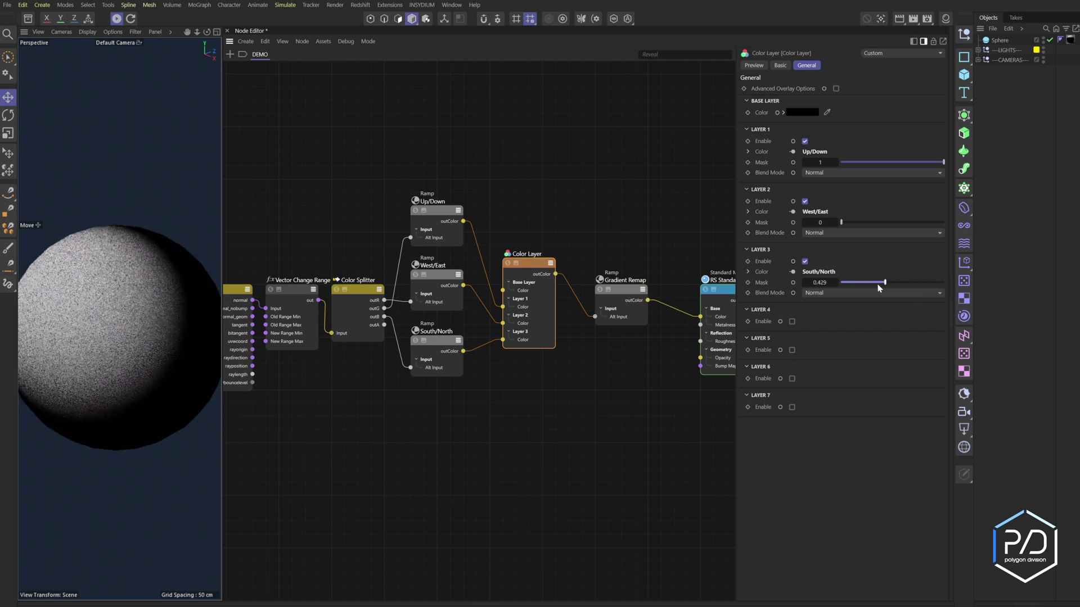
{"action": "left_click", "coordinate": [456, 343]}
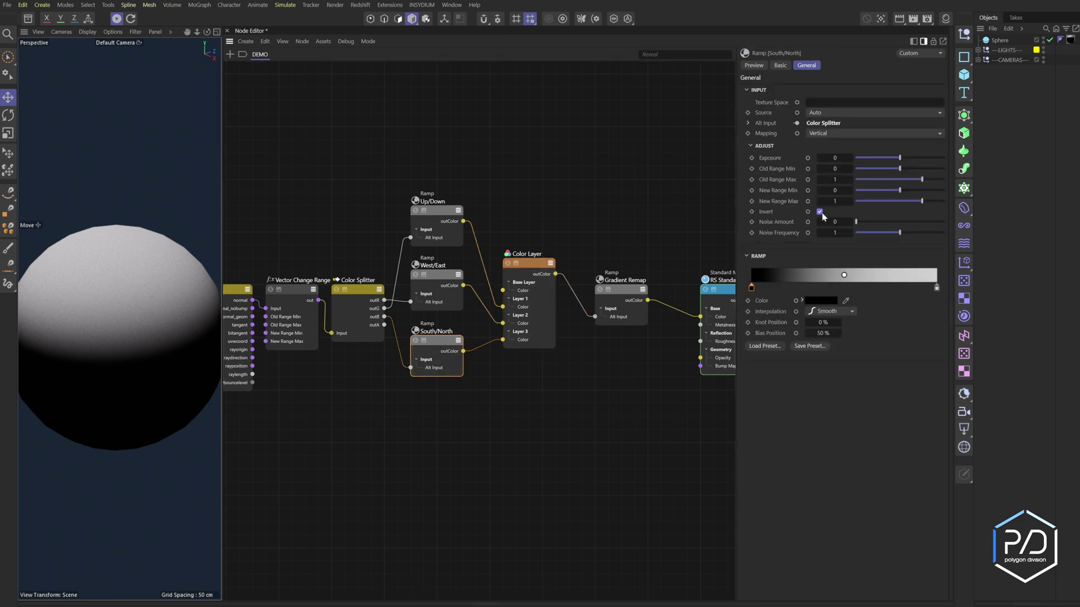
{"action": "left_click", "coordinate": [522, 289]}
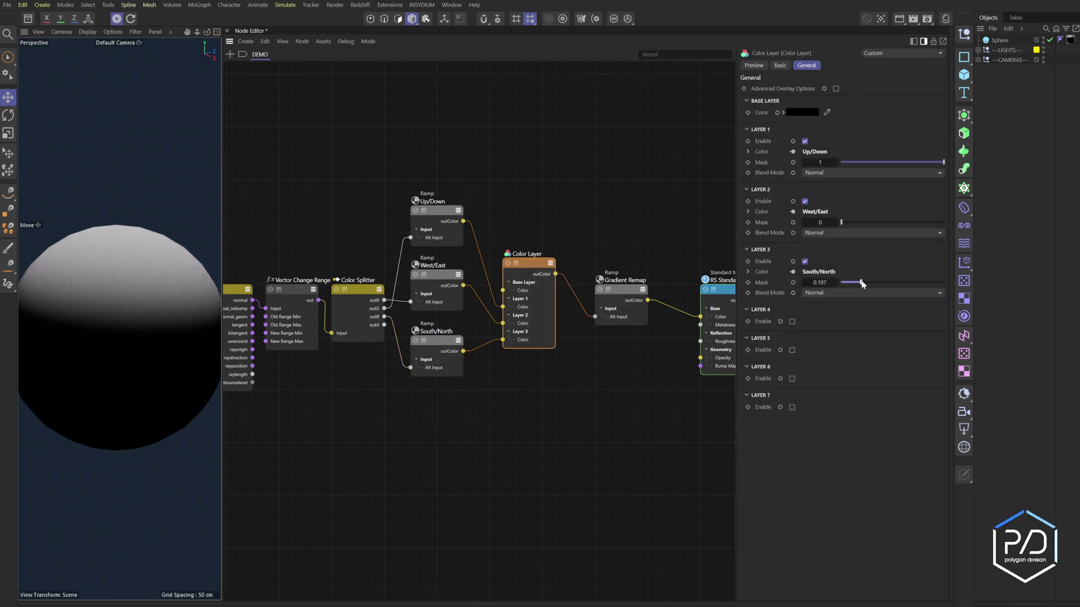
{"action": "left_click_drag", "start_coordinate": [862, 284], "coordinate": [831, 293]}
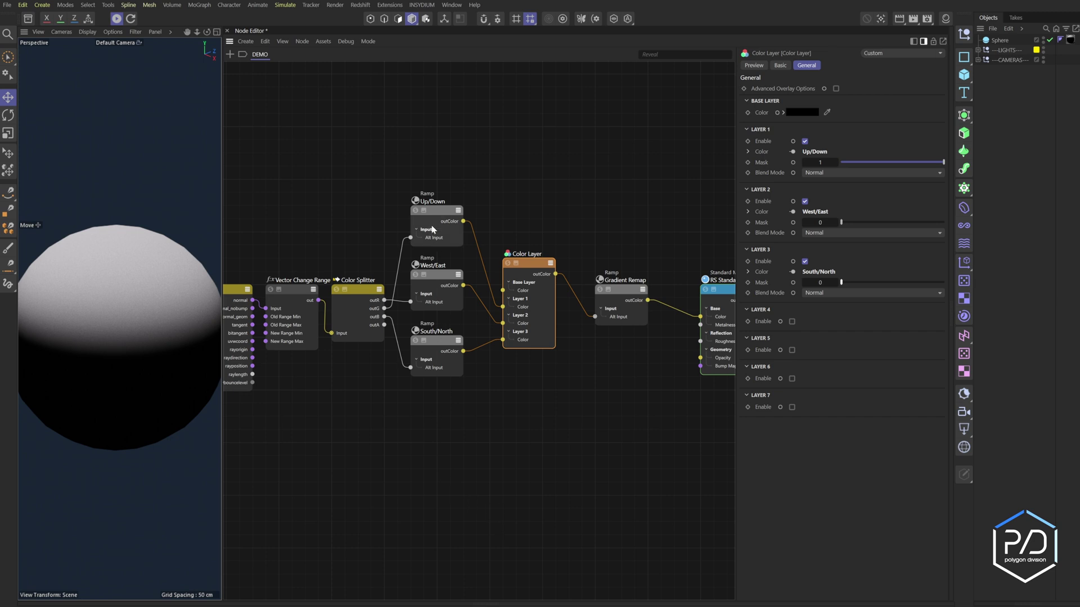
Expose Invert inputs on the Up/Down, West/East and South/North ramps, spacing the ramps out.
{"action": "left_click", "coordinate": [448, 220]}
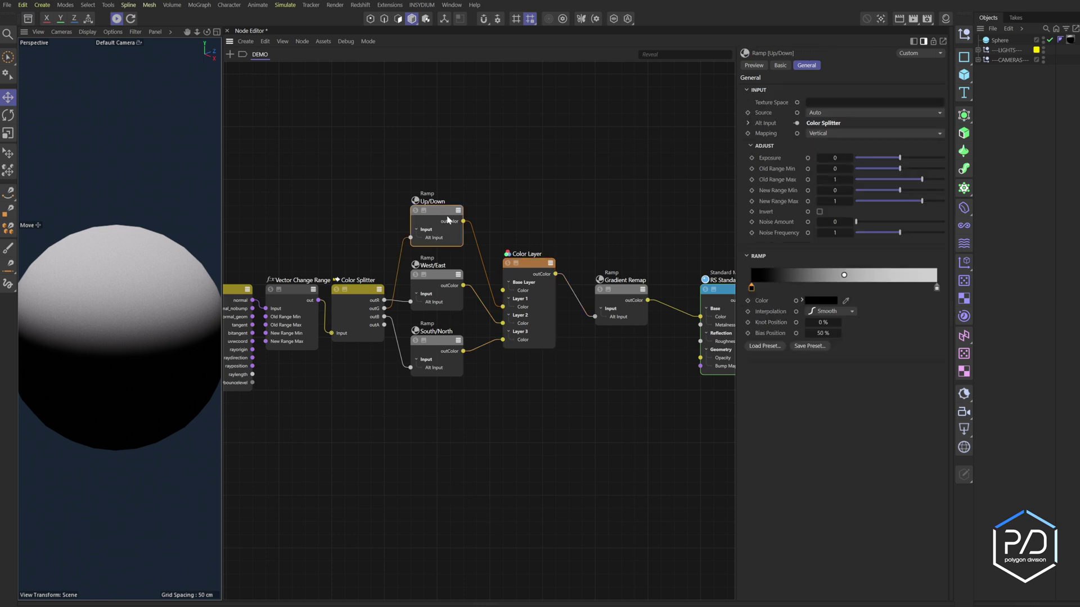
{"action": "left_click", "coordinate": [808, 212]}
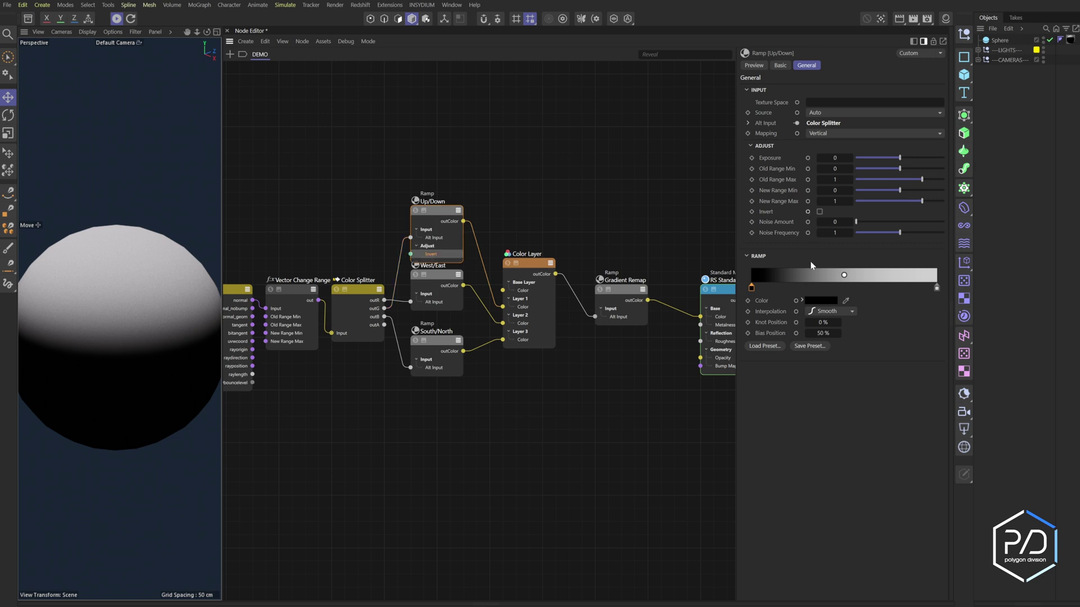
{"action": "left_click", "coordinate": [430, 276]}
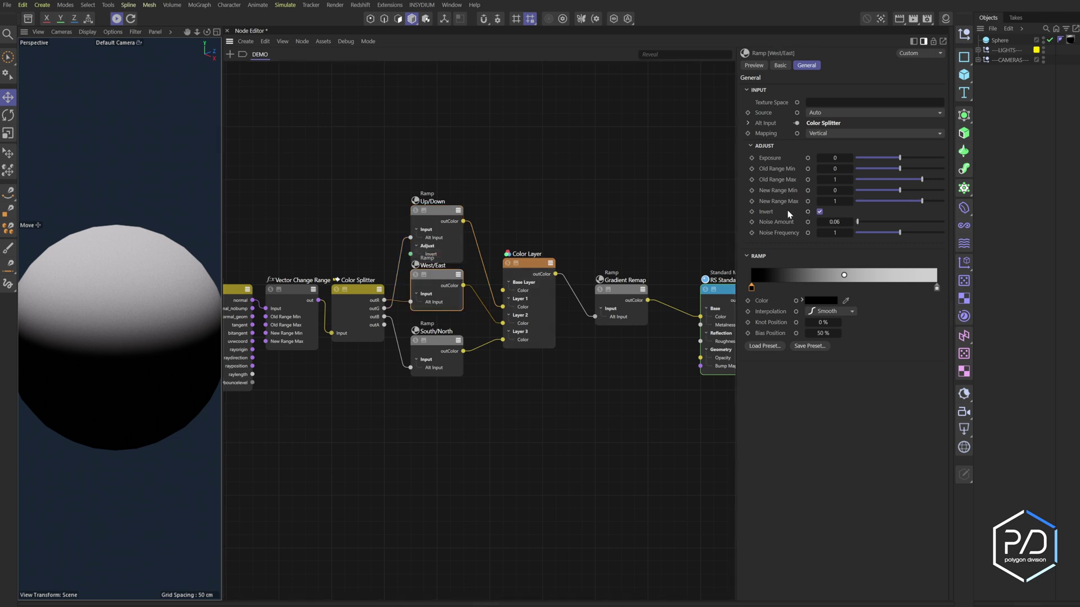
{"action": "left_click", "coordinate": [808, 212]}
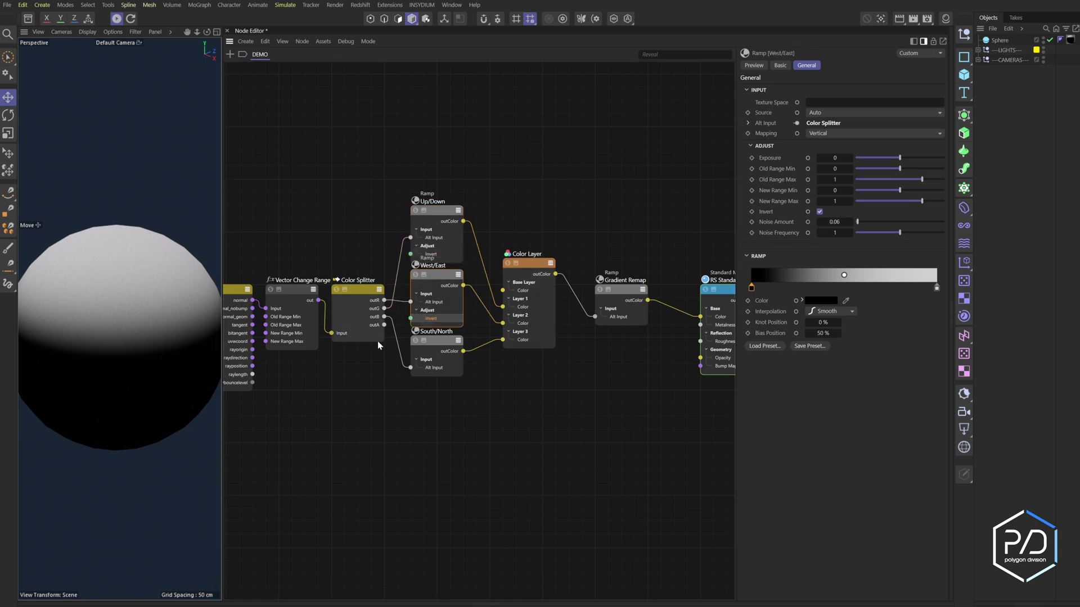
{"action": "left_click", "coordinate": [454, 345]}
{"action": "left_click", "coordinate": [808, 212]}
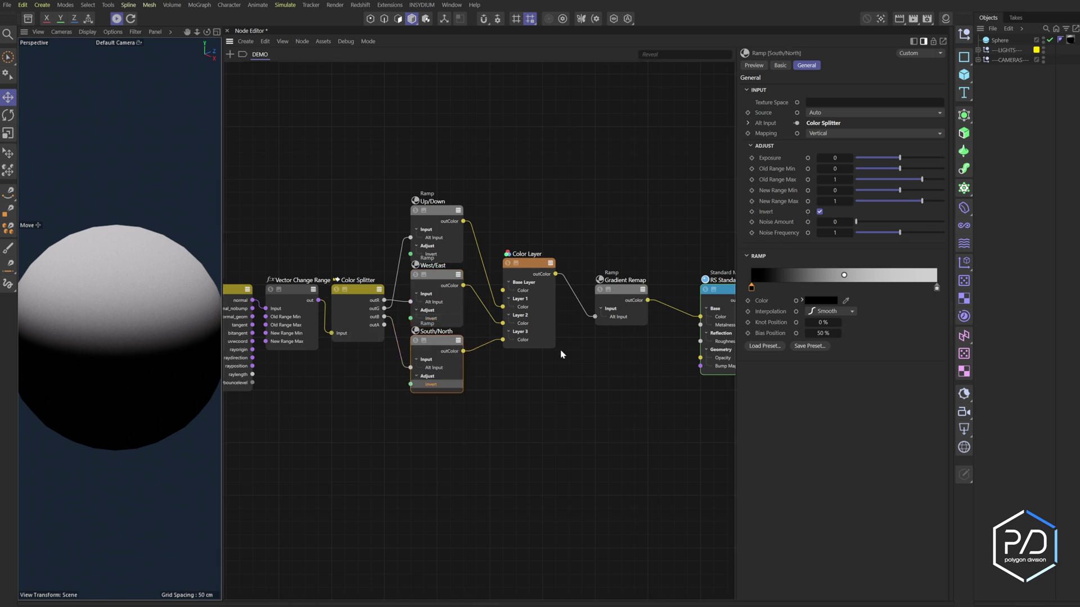
{"action": "left_click_drag", "start_coordinate": [449, 360], "coordinate": [450, 383]}
{"action": "left_click_drag", "start_coordinate": [444, 281], "coordinate": [444, 296]}
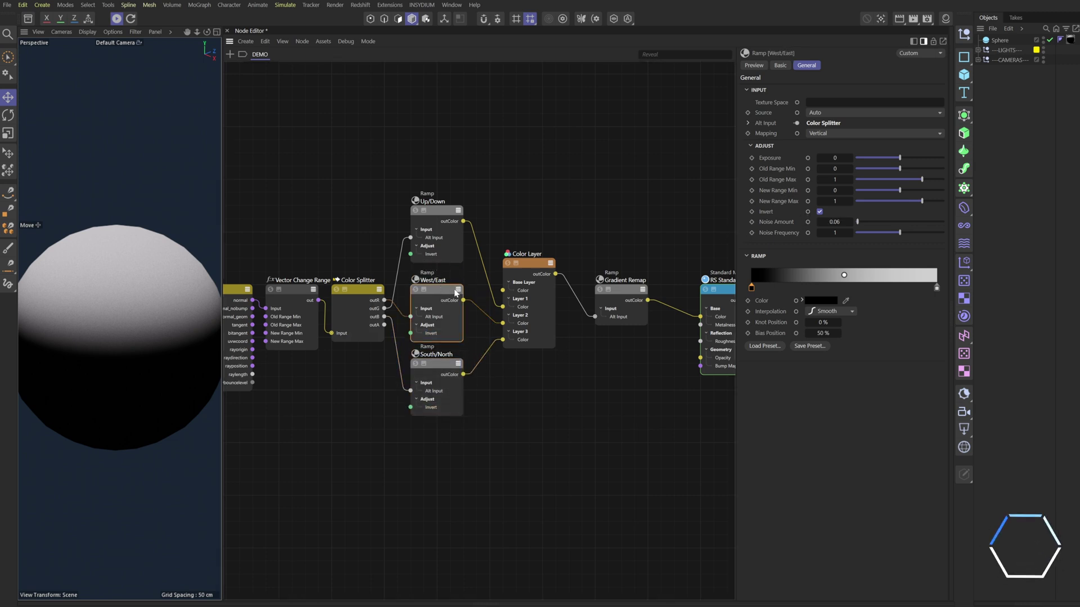
Expose the Color Layer's Layer 2 and Layer 3 Mask inputs.
{"action": "left_click", "coordinate": [535, 265]}
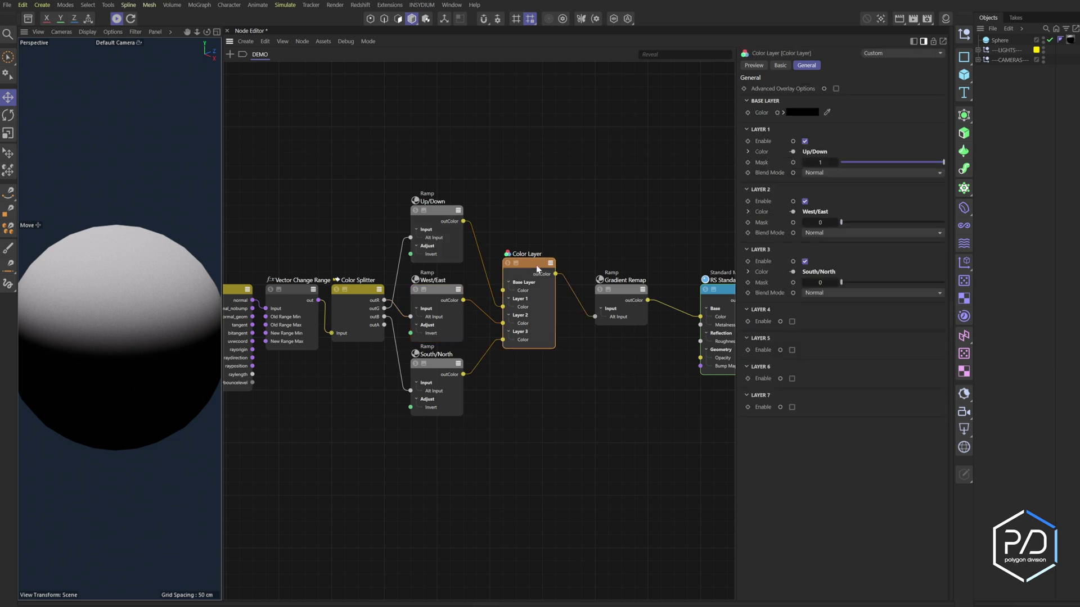
{"action": "left_click", "coordinate": [793, 222]}
{"action": "left_click", "coordinate": [793, 282]}
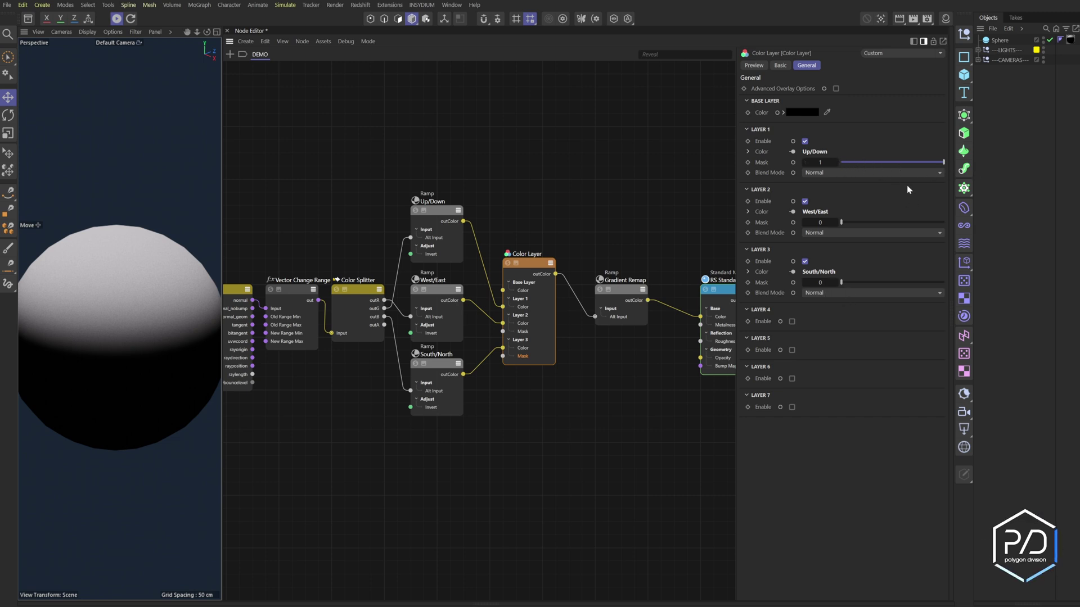
Select the eight mask-building nodes and group them into one node.
{"action": "middle_click_drag", "start_coordinate": [488, 338], "coordinate": [522, 338]}
{"action": "middle_click_drag", "start_coordinate": [463, 310], "coordinate": [485, 313]}
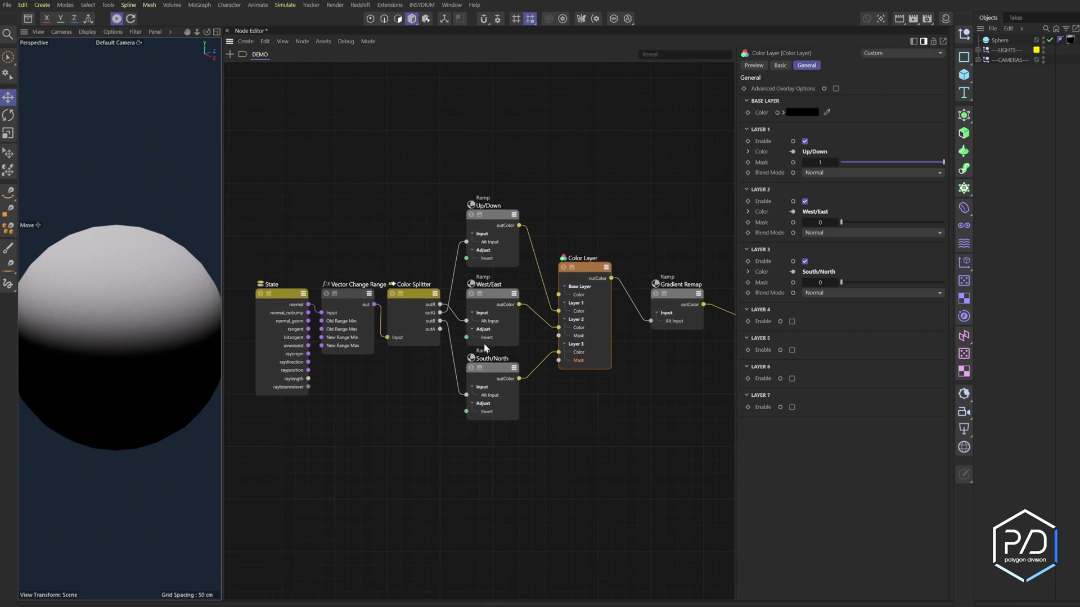
{"action": "left_click", "coordinate": [591, 269]}
{"action": "middle_click_drag", "start_coordinate": [534, 221], "coordinate": [560, 243]}
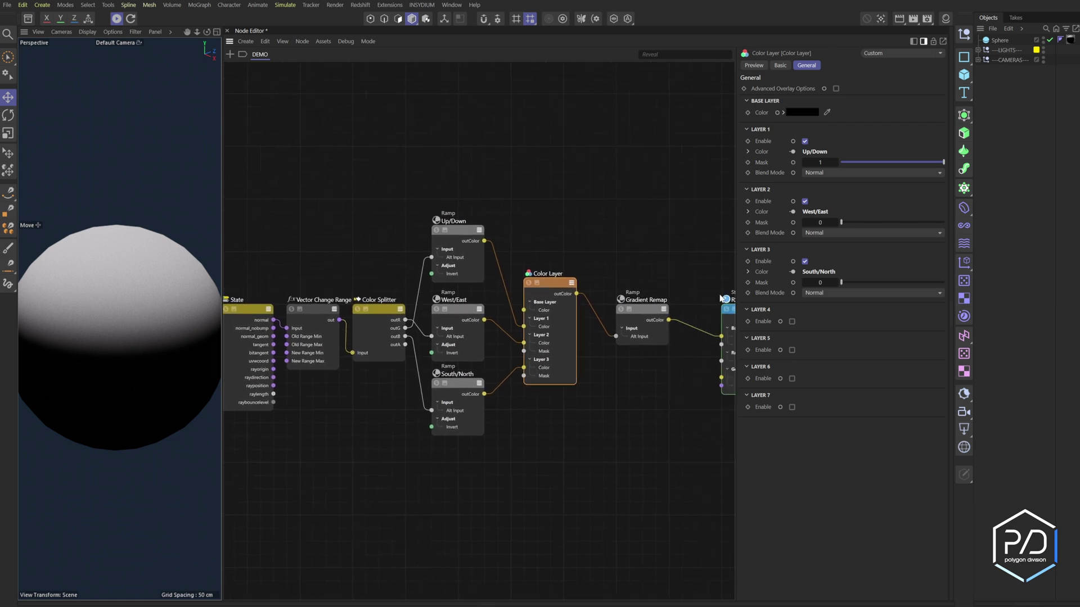
{"action": "middle_click_drag", "start_coordinate": [722, 298], "coordinate": [748, 295]}
{"action": "left_click_drag", "start_coordinate": [714, 183], "coordinate": [255, 482]}
{"action": "right_click", "coordinate": [585, 351]}
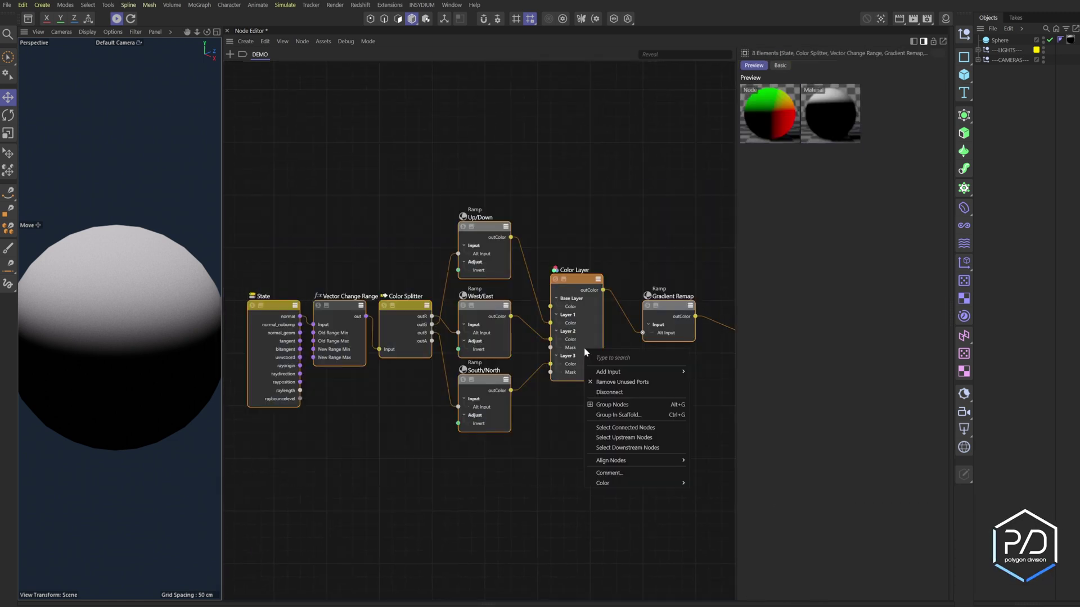
{"action": "left_click", "coordinate": [612, 405]}
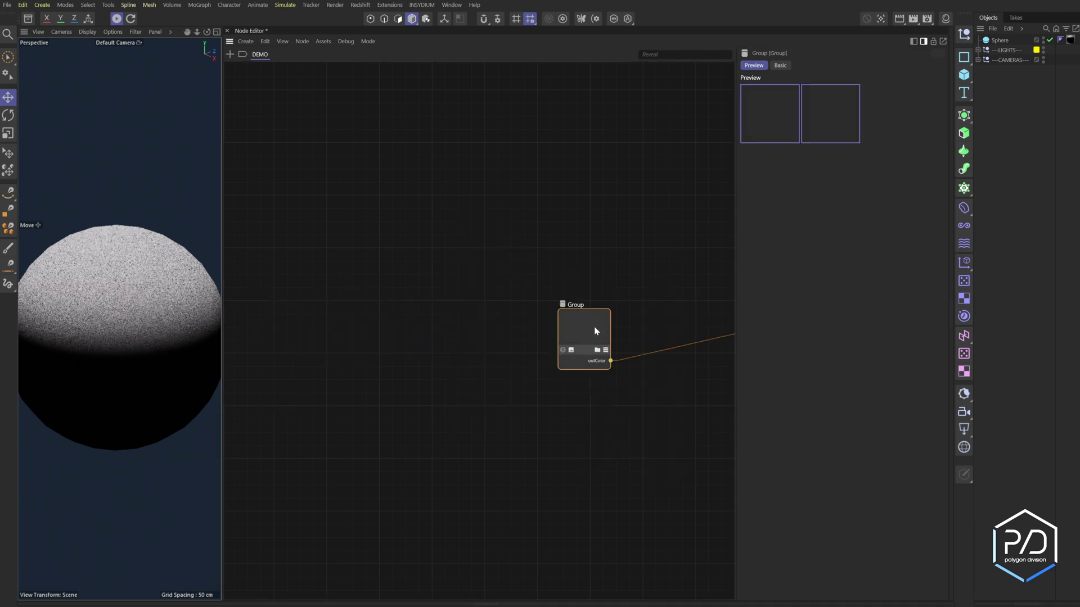
Name the new group DIRECTIONAL MASK 2.0.
{"action": "double_click", "coordinate": [579, 305]}
{"action": "type", "text": "DIRECTIONAL MASK 2.0"}
{"action": "key", "text": "Return"}
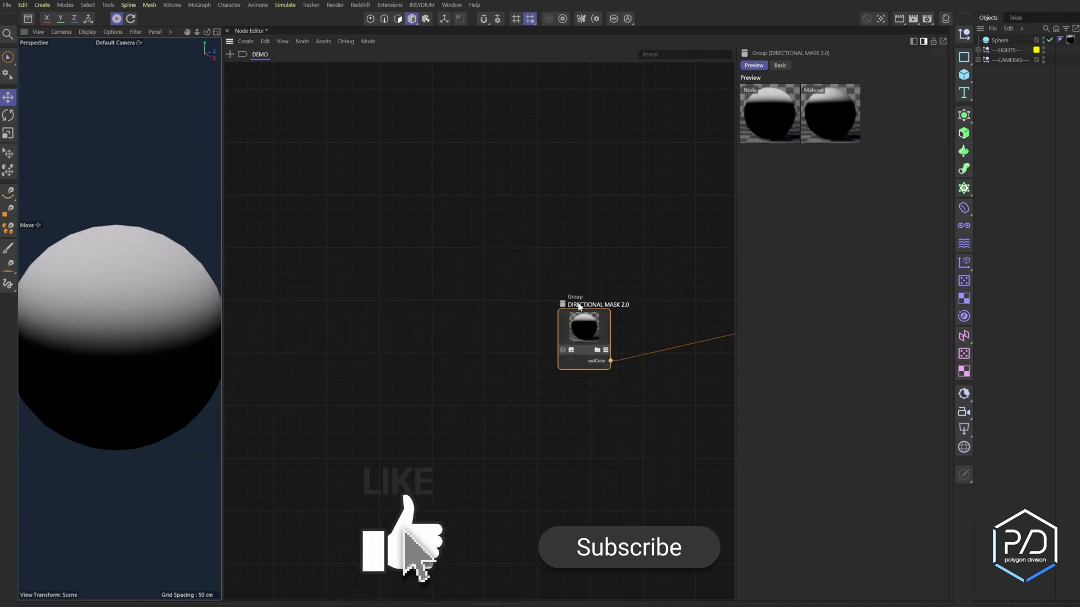
Inside the group, add a Bool Value node and duplicate it twice.
{"action": "double_click", "coordinate": [581, 334]}
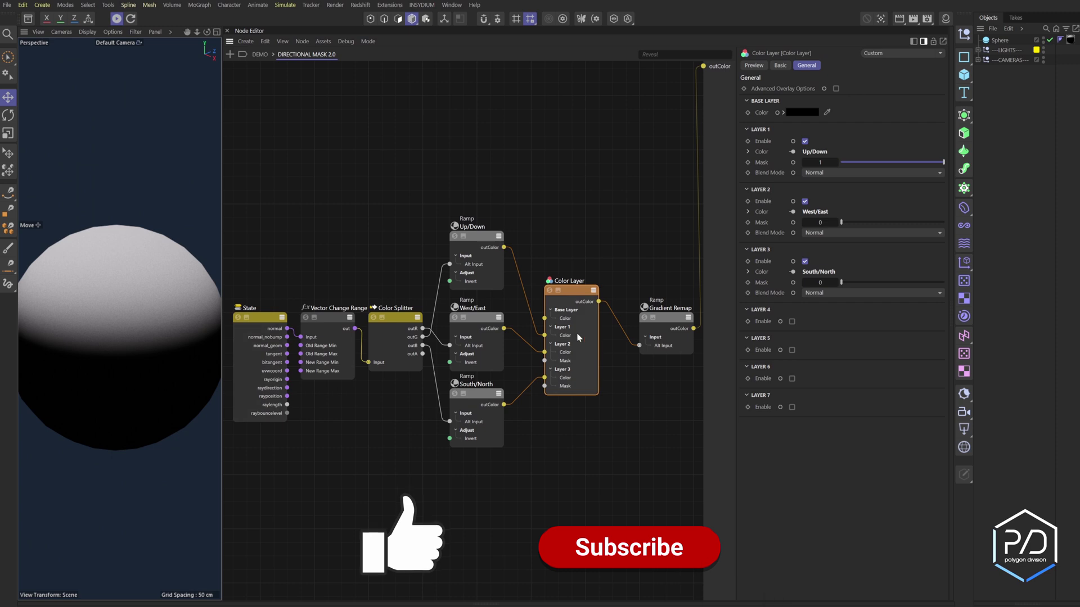
{"action": "double_click", "coordinate": [444, 134]}
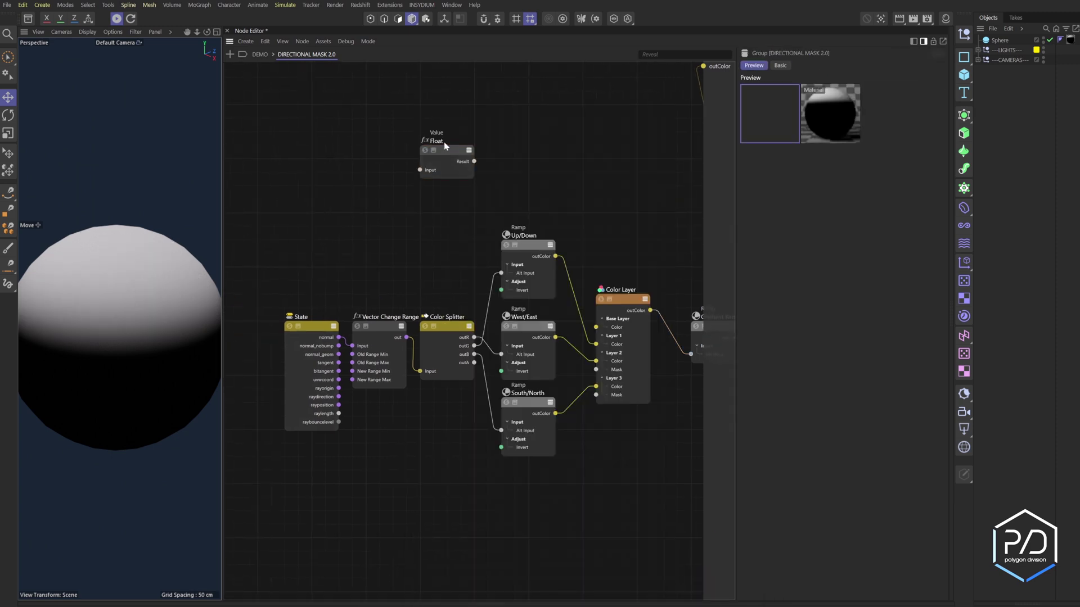
{"action": "double_click", "coordinate": [444, 142]}
{"action": "left_click", "coordinate": [444, 156]}
{"action": "left_click", "coordinate": [810, 90]}
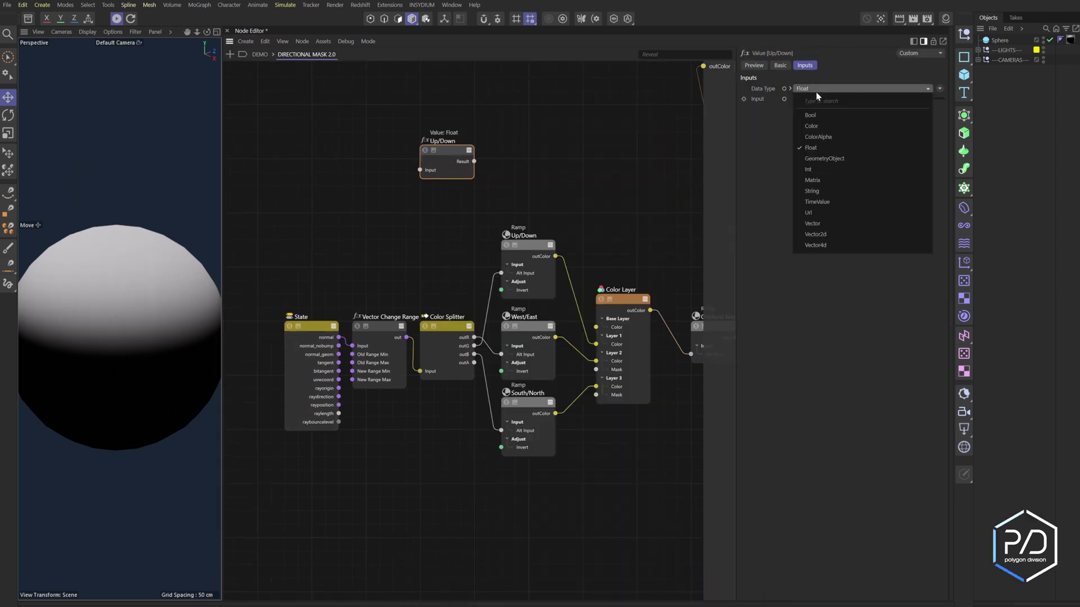
{"action": "left_click", "coordinate": [810, 113]}
{"action": "left_click_drag", "start_coordinate": [449, 154], "coordinate": [449, 199], "text": "ctrl"}
{"action": "left_click_drag", "start_coordinate": [449, 200], "coordinate": [449, 247], "text": "ctrl"}
Wire the three Bool nodes to the ramps' Invert inputs and color them red.
{"action": "left_click_drag", "start_coordinate": [474, 162], "coordinate": [501, 291]}
{"action": "left_click_drag", "start_coordinate": [474, 209], "coordinate": [501, 371]}
{"action": "left_click_drag", "start_coordinate": [474, 256], "coordinate": [501, 448]}
{"action": "left_click_drag", "start_coordinate": [381, 134], "coordinate": [461, 294]}
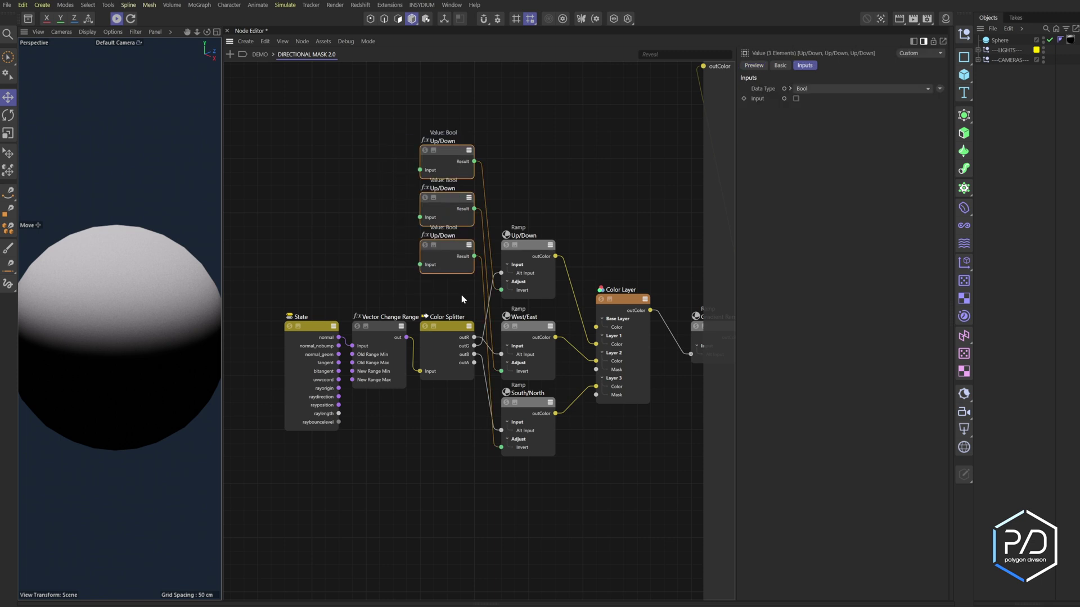
{"action": "left_click_drag", "start_coordinate": [452, 248], "coordinate": [454, 133]}
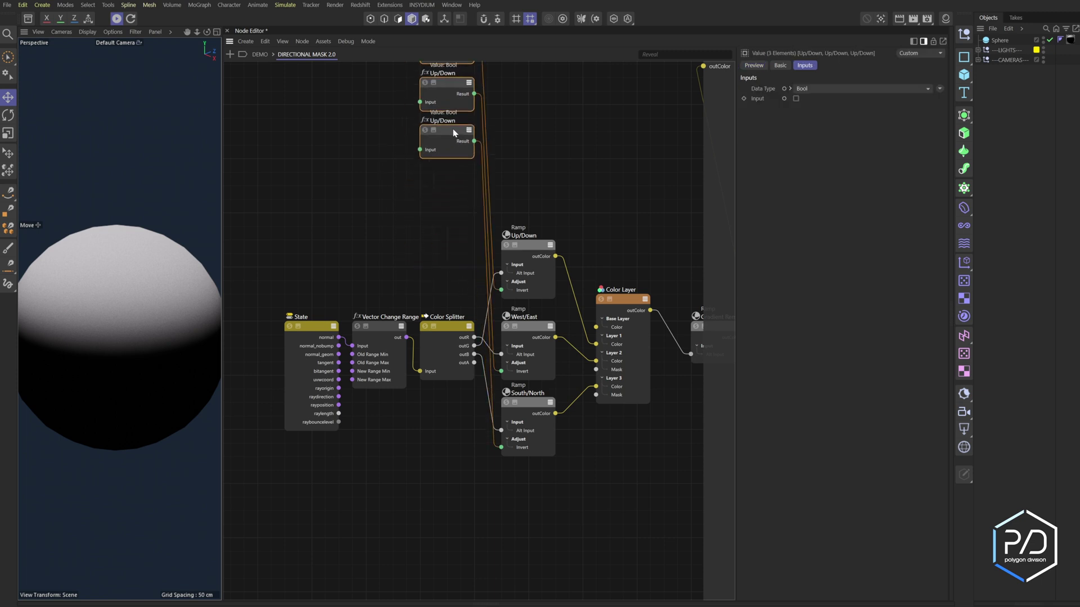
{"action": "scroll", "coordinate": [496, 176], "scroll_direction": "up", "scroll_amount": 4}
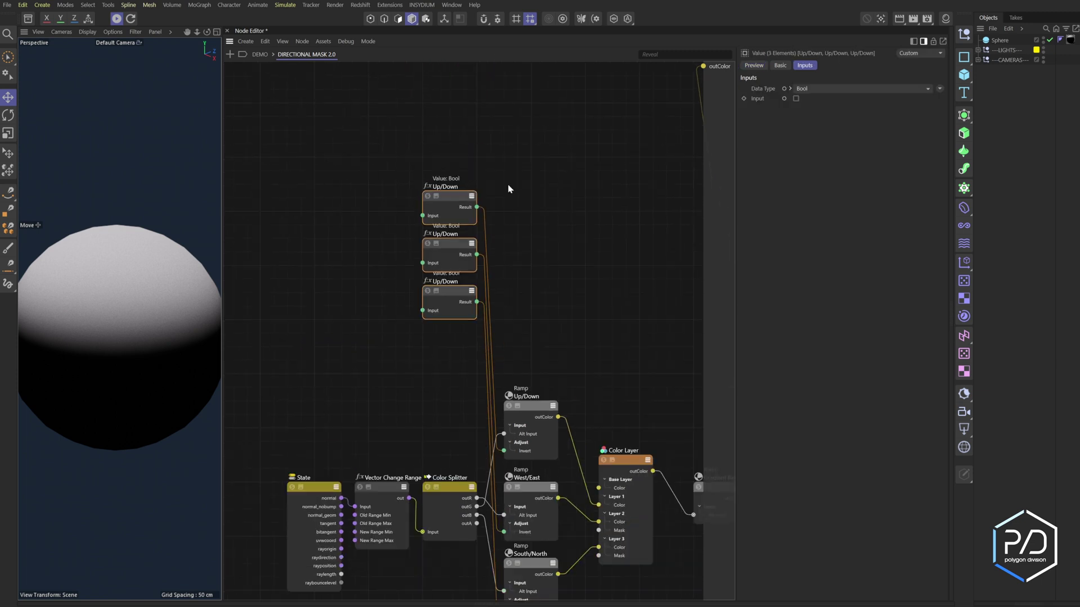
{"action": "left_click", "coordinate": [780, 66]}
{"action": "left_click", "coordinate": [812, 108]}
{"action": "left_click", "coordinate": [784, 174]}
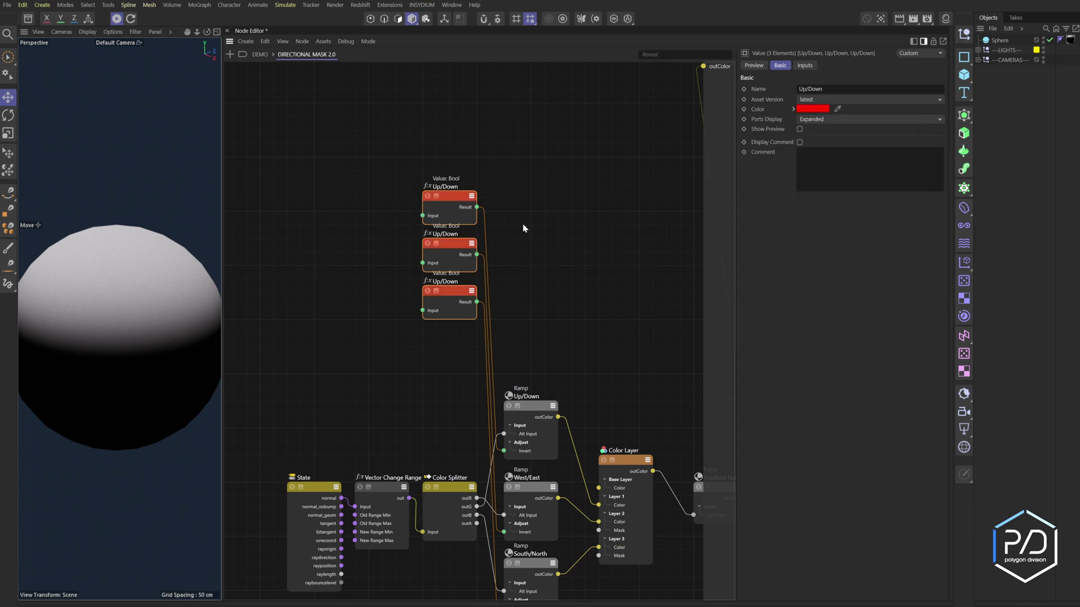
Rename the middle Bool node West/East.
{"action": "double_click", "coordinate": [436, 215]}
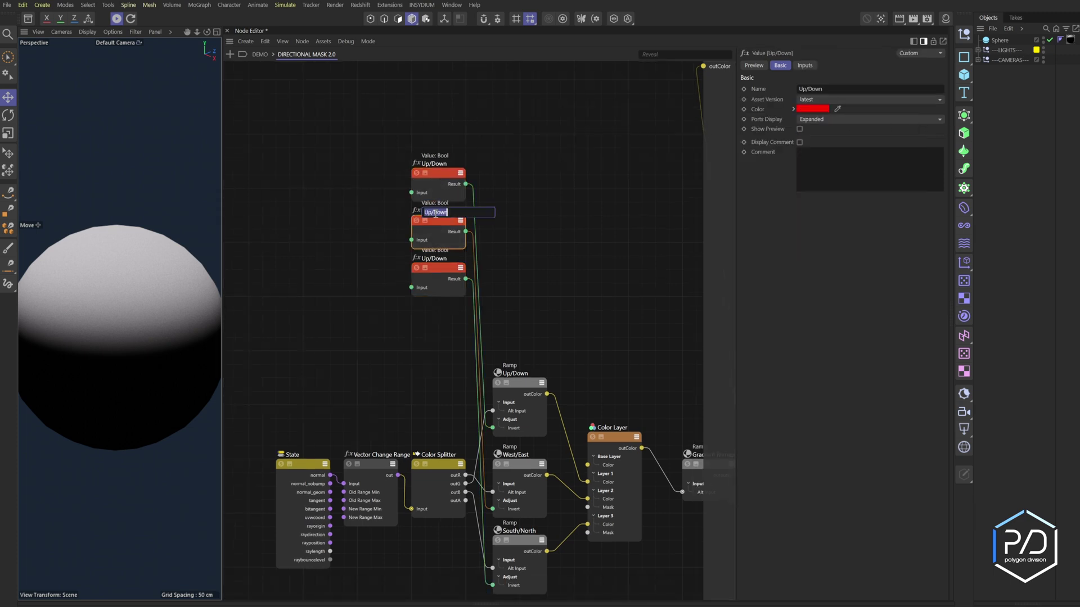
{"action": "type", "text": "West/East"}
{"action": "key", "text": "Return"}
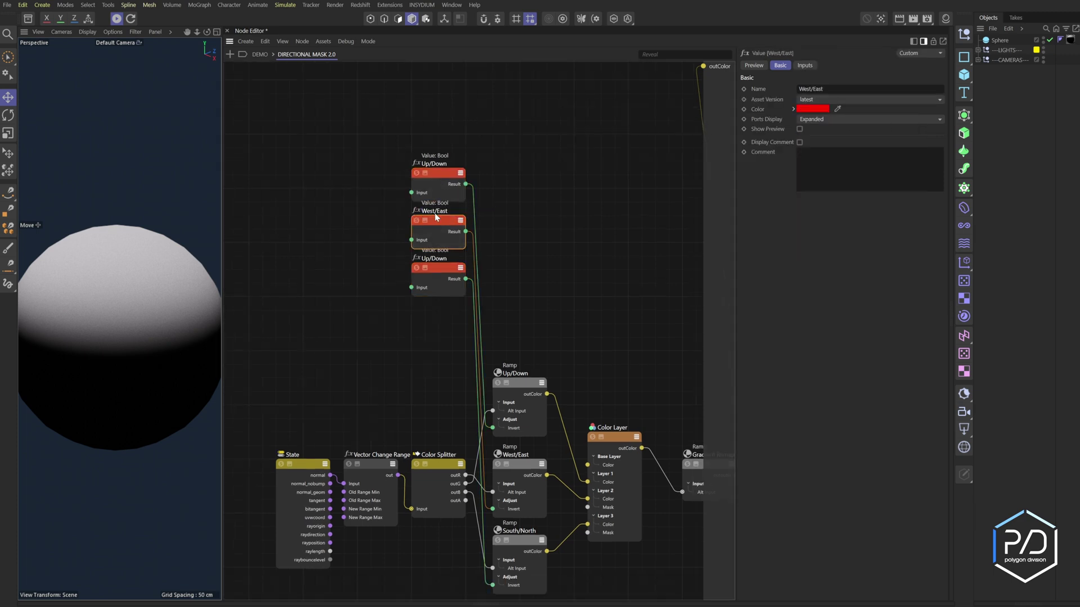
{"action": "double_click", "coordinate": [435, 259]}
Name the third Bool node South/North and make Float copies of West/East and South/North.
{"action": "type", "text": "Sou"}
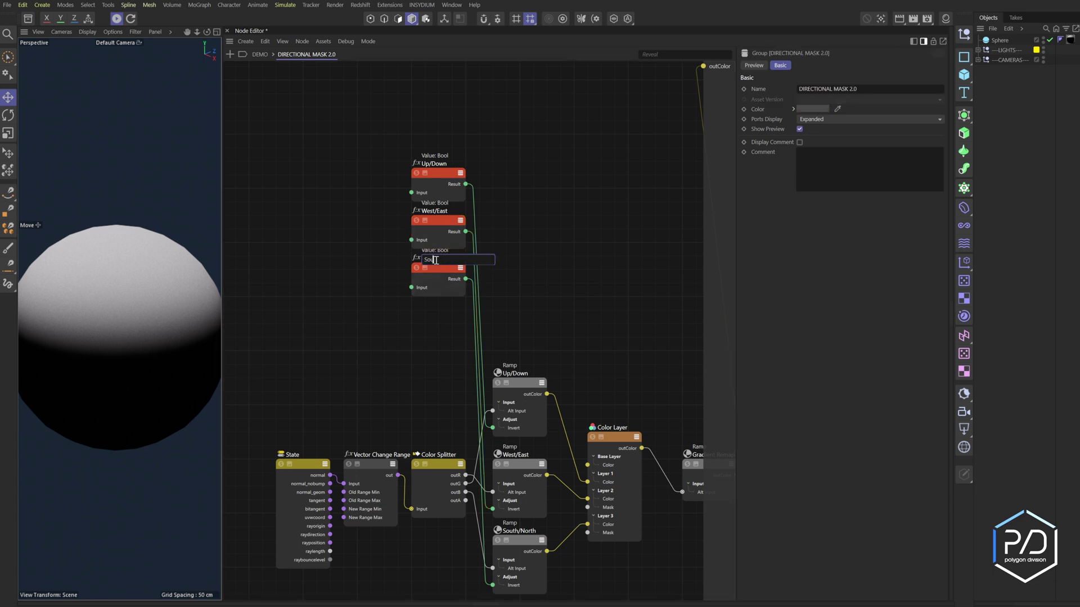
{"action": "type", "text": "th/North"}
{"action": "key", "text": "Return"}
{"action": "left_click_drag", "start_coordinate": [447, 326], "coordinate": [547, 222]}
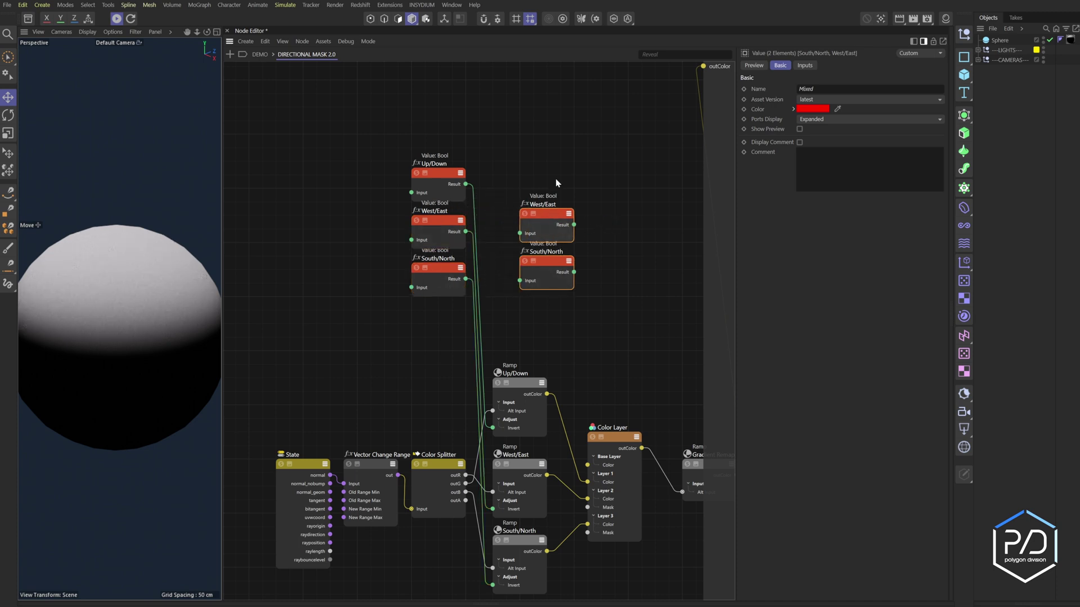
{"action": "left_click", "coordinate": [804, 65]}
{"action": "left_click", "coordinate": [861, 88]}
{"action": "left_click", "coordinate": [827, 150]}
Wire the West/East and South/North Float nodes into Layer 2 and Layer 3 Mask.
{"action": "left_click_drag", "start_coordinate": [574, 224], "coordinate": [589, 507]}
{"action": "left_click_drag", "start_coordinate": [573, 272], "coordinate": [588, 533]}
{"action": "middle_click_drag", "start_coordinate": [587, 534], "coordinate": [563, 516]}
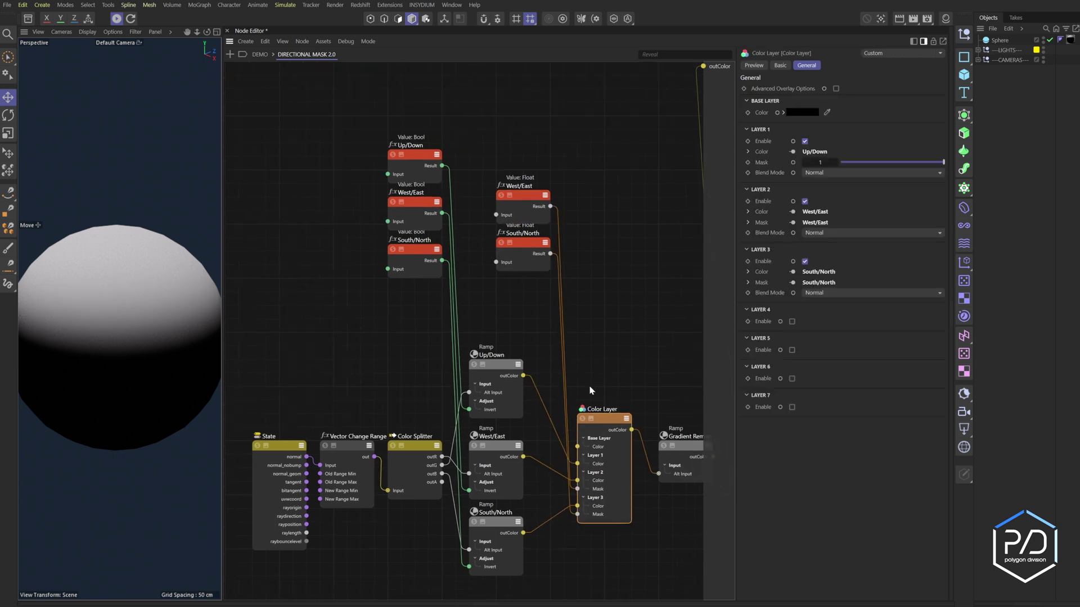
{"action": "left_click_drag", "start_coordinate": [514, 146], "coordinate": [539, 225]}
{"action": "left_click", "coordinate": [535, 160]}
{"action": "left_click", "coordinate": [542, 212]}
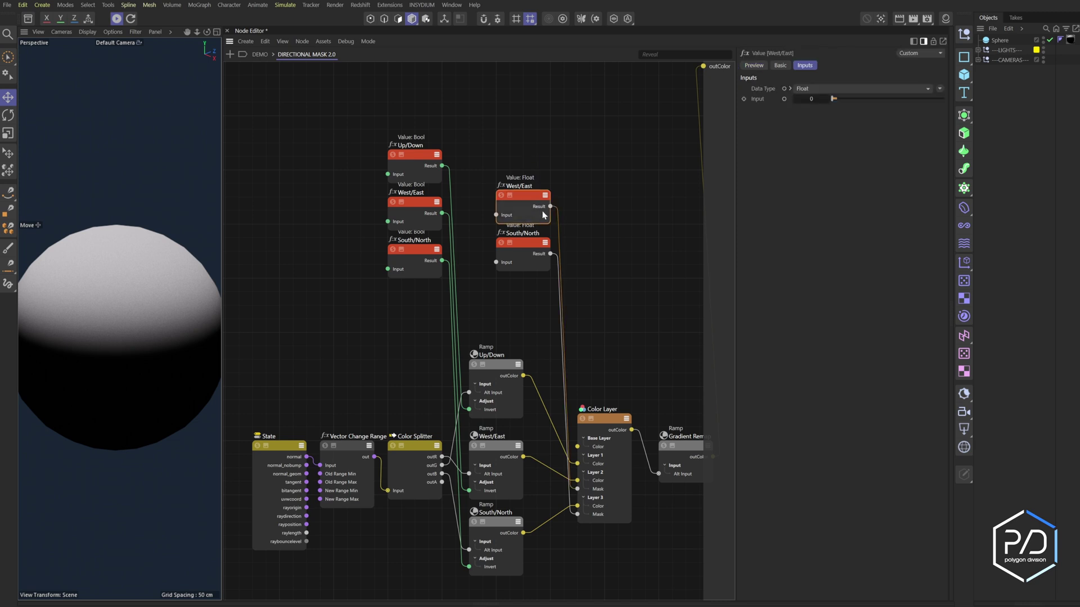
{"action": "middle_click_drag", "start_coordinate": [378, 361], "coordinate": [440, 366]}
Expose the Up/Down Bool value node as a new group input.
{"action": "left_click", "coordinate": [440, 367]}
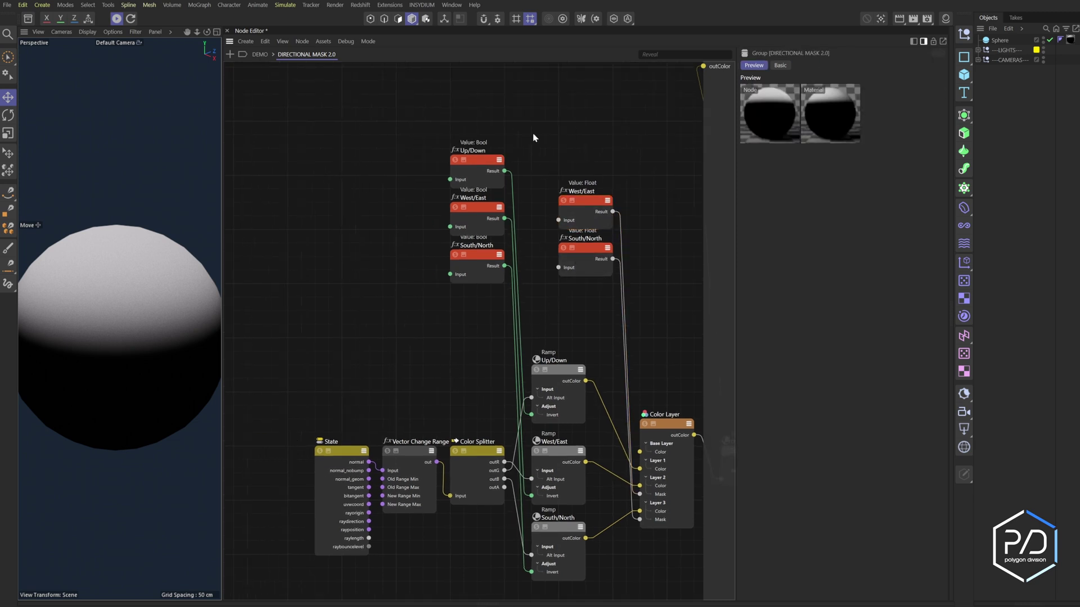
{"action": "left_click", "coordinate": [259, 54]}
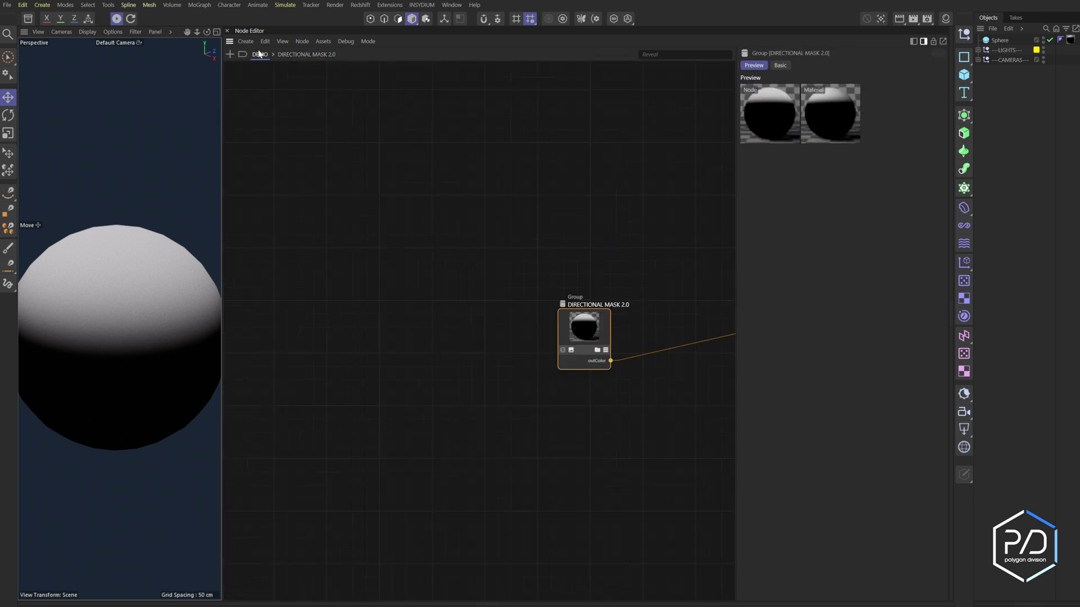
{"action": "double_click", "coordinate": [586, 332]}
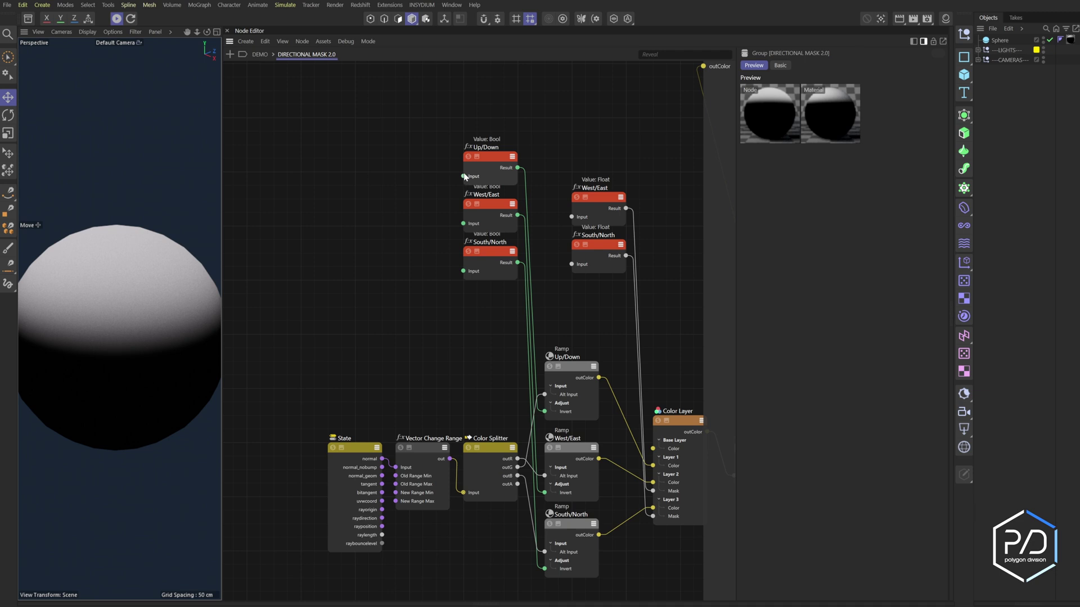
{"action": "left_click", "coordinate": [464, 177]}
{"action": "left_click_drag", "start_coordinate": [464, 176], "coordinate": [386, 156]}
{"action": "left_click", "coordinate": [399, 162]}
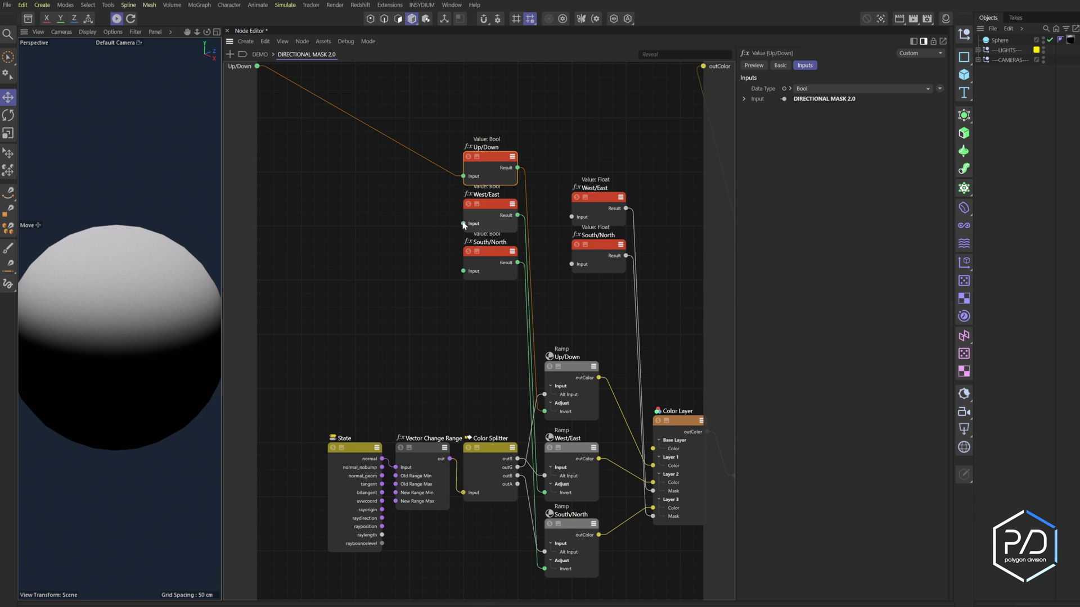
Expose the West/East and South/North Bool and Float nodes as group inputs.
{"action": "left_click_drag", "start_coordinate": [463, 223], "coordinate": [257, 77]}
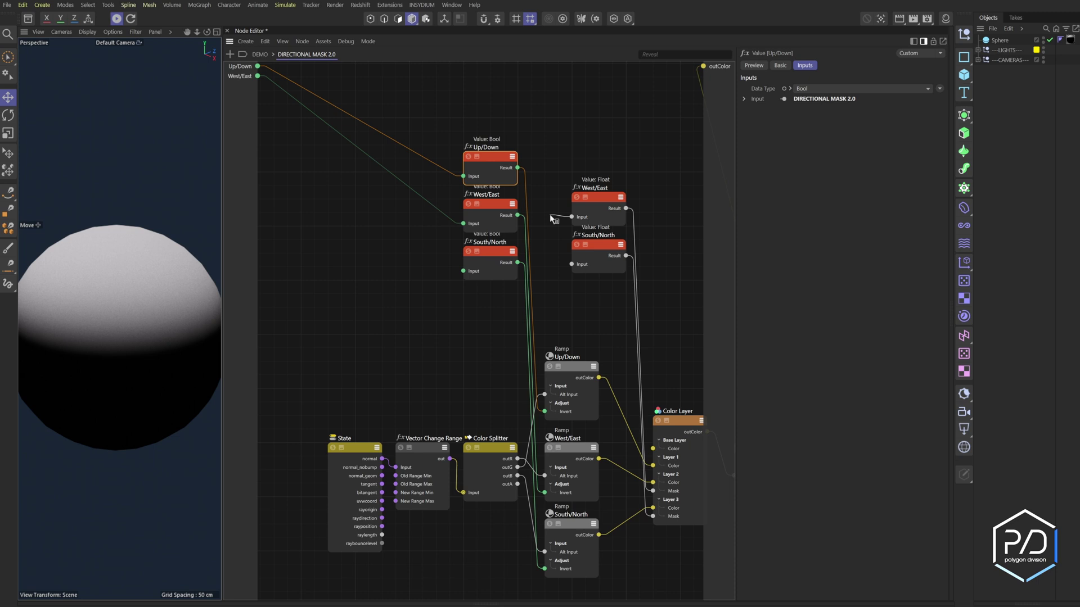
{"action": "left_click_drag", "start_coordinate": [551, 217], "coordinate": [257, 86]}
{"action": "left_click_drag", "start_coordinate": [463, 271], "coordinate": [257, 95]}
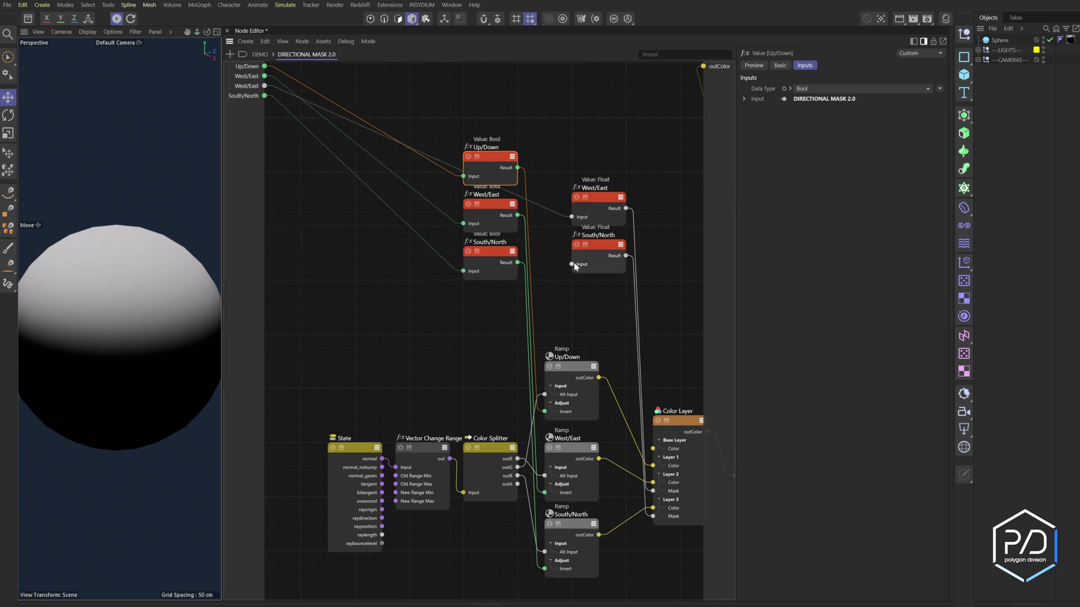
{"action": "left_click_drag", "start_coordinate": [547, 266], "coordinate": [257, 105]}
{"action": "left_click", "coordinate": [260, 54]}
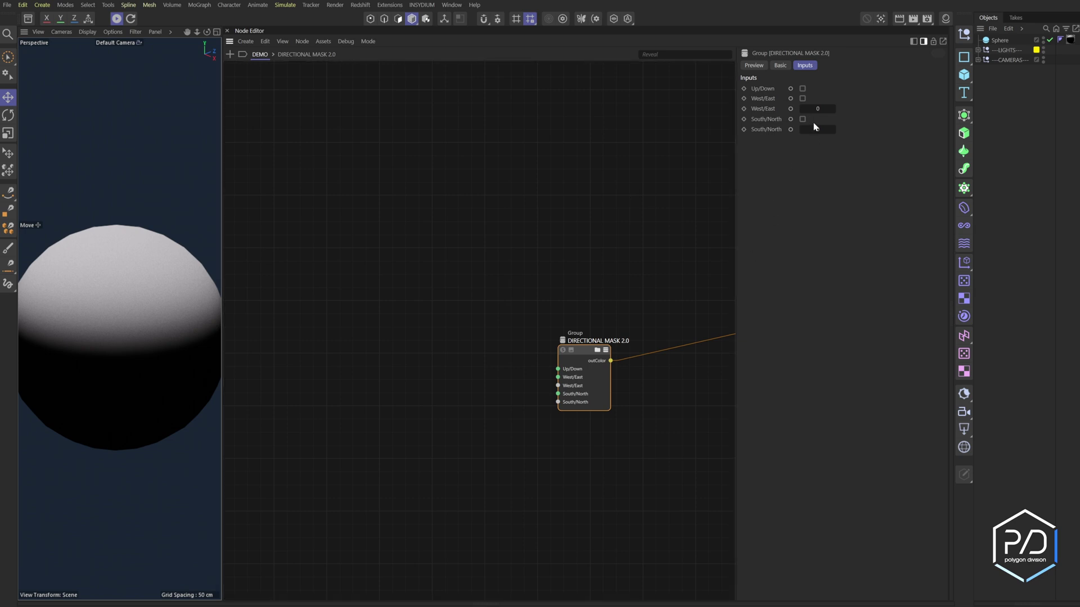
{"action": "left_click", "coordinate": [597, 349]}
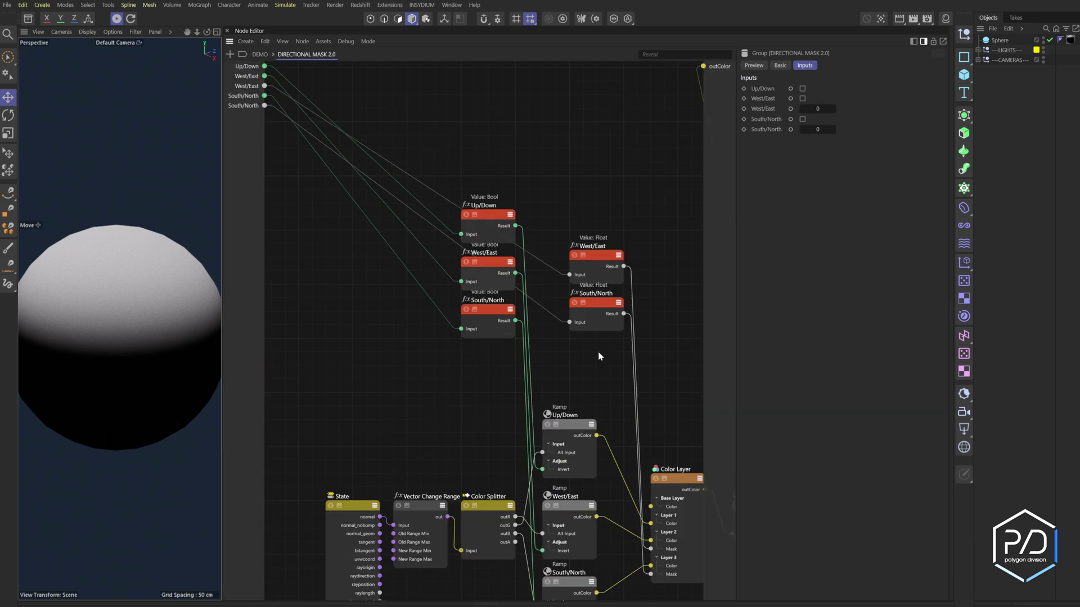
In the group's resource editor, set both Float inputs' unit to Percent.
{"action": "right_click", "coordinate": [251, 195]}
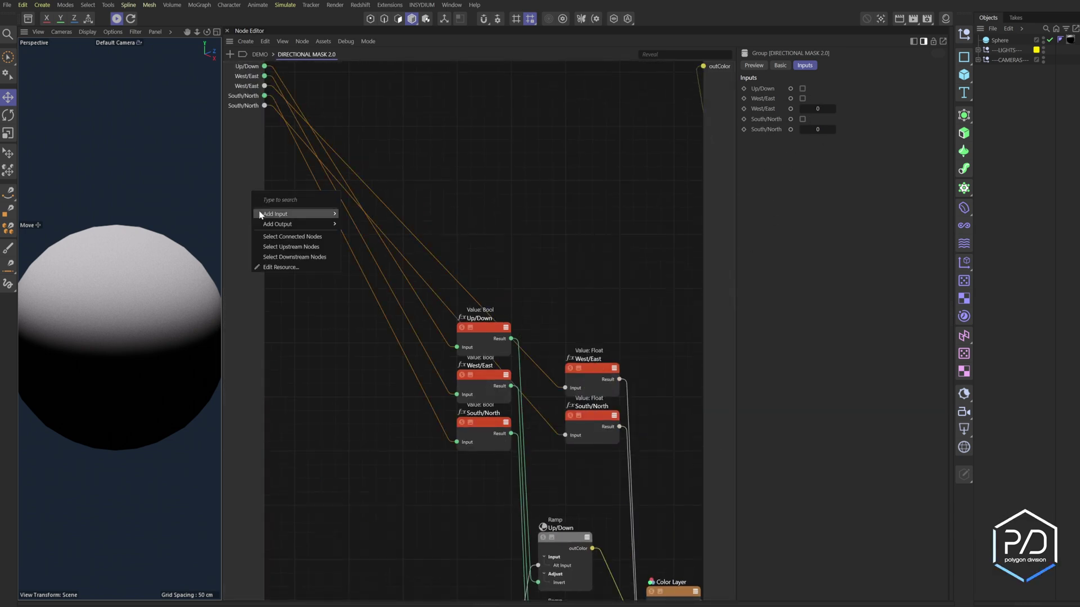
{"action": "left_click", "coordinate": [273, 260]}
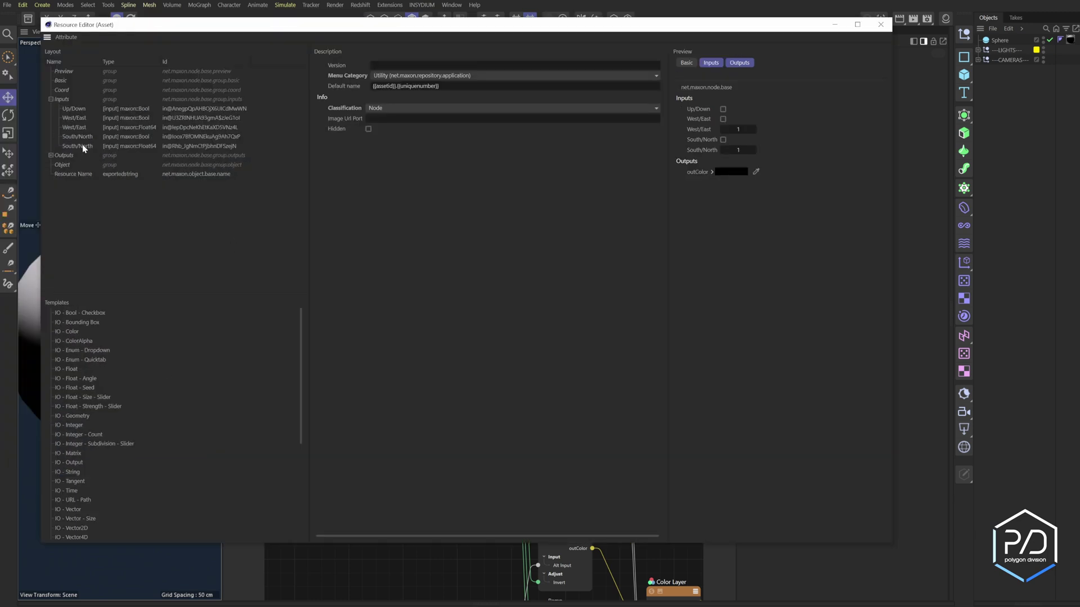
{"action": "left_click", "coordinate": [119, 127]}
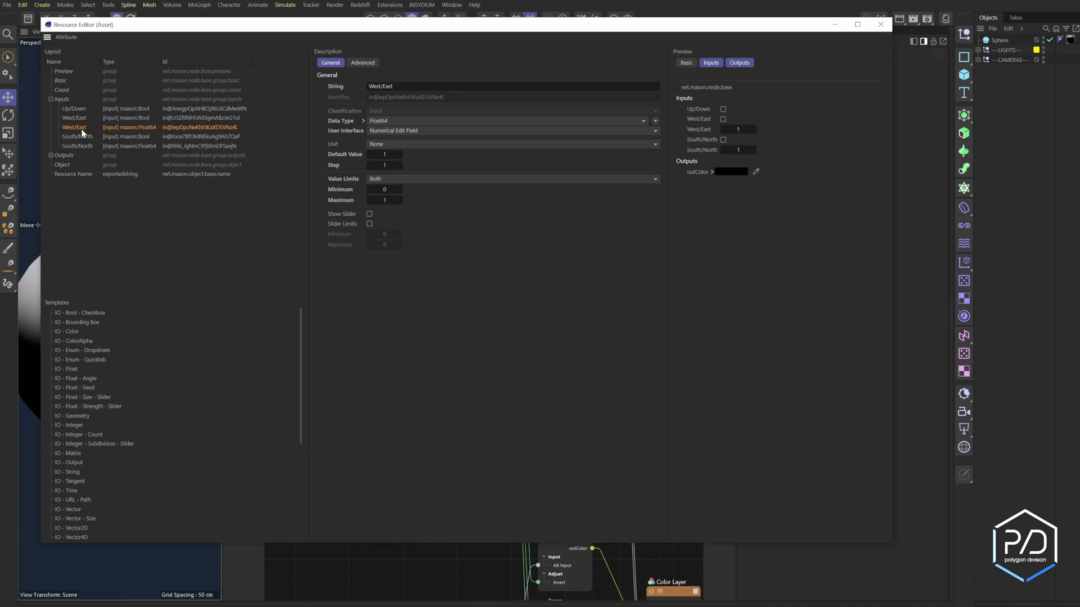
{"action": "left_click", "coordinate": [134, 145], "text": "ctrl"}
{"action": "left_click", "coordinate": [437, 145]}
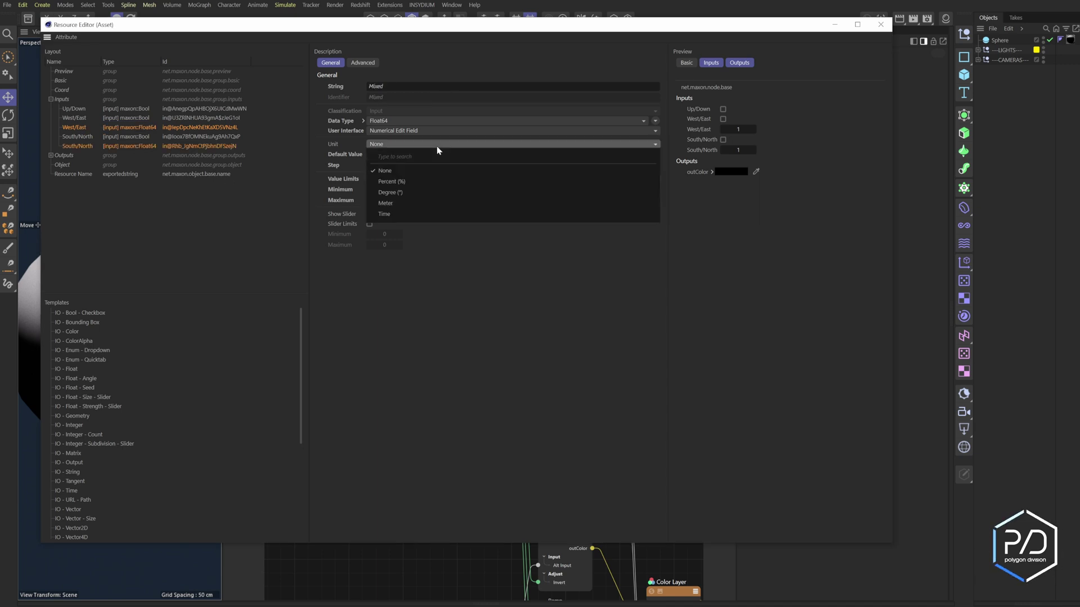
{"action": "left_click", "coordinate": [440, 180]}
Give them default 0, step 1, and a limited slider with maximum 100.
{"action": "key", "text": "Tab"}
{"action": "type", "text": "0"}
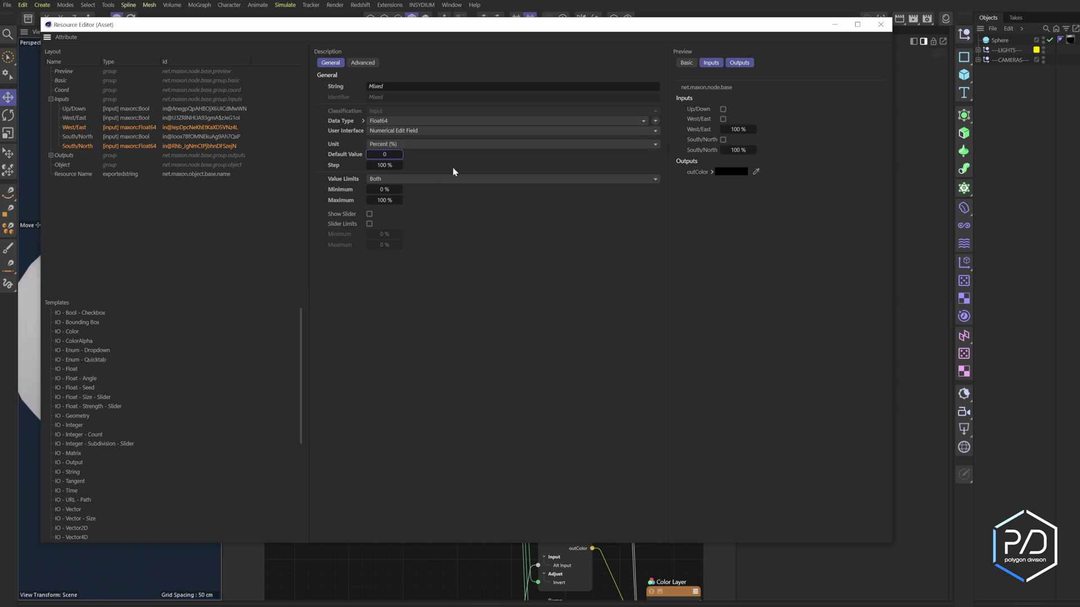
{"action": "key", "text": "Tab"}
{"action": "key", "text": "BackSpace"}
{"action": "type", "text": "1"}
{"action": "key", "text": "Return"}
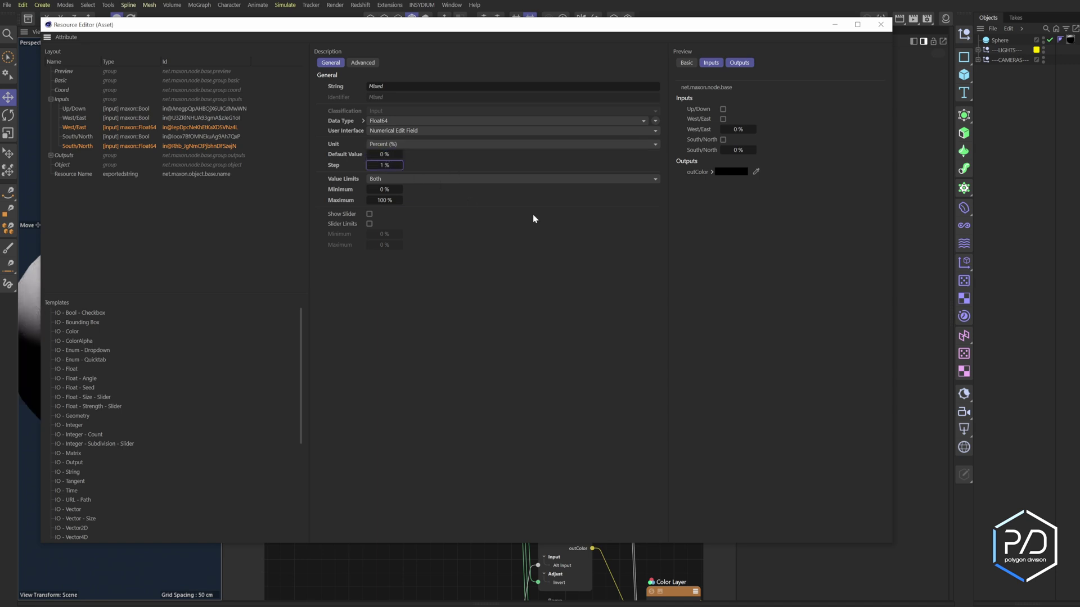
{"action": "left_click", "coordinate": [369, 224]}
{"action": "left_click", "coordinate": [369, 214]}
{"action": "left_click", "coordinate": [384, 244]}
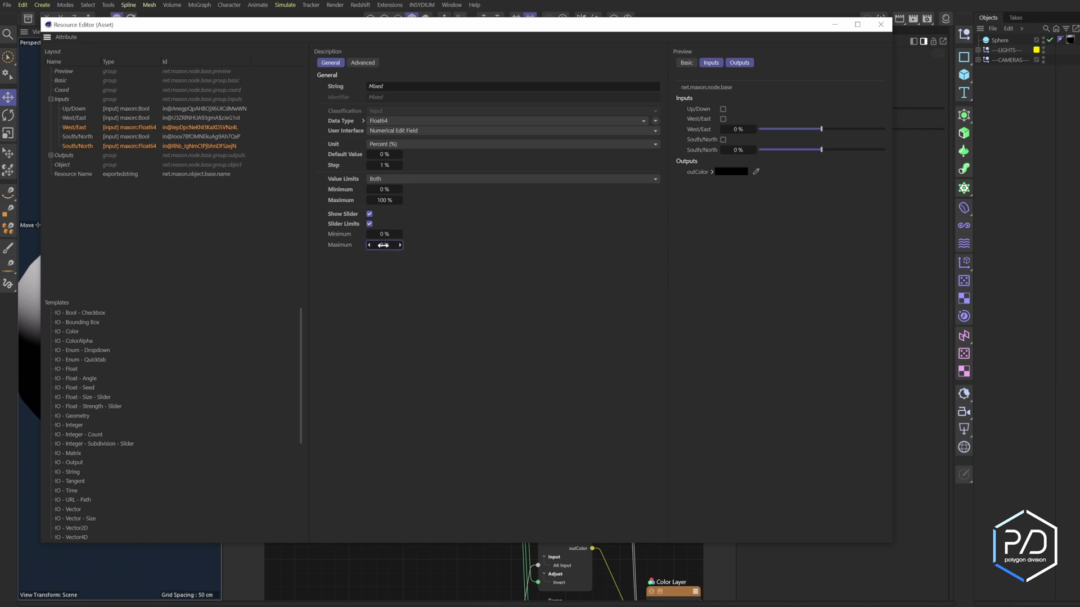
{"action": "type", "text": "100"}
{"action": "key", "text": "Return"}
Insert UI separators after the Up/Down and West/East controls, then close the Resource Editor.
{"action": "left_click", "coordinate": [133, 212]}
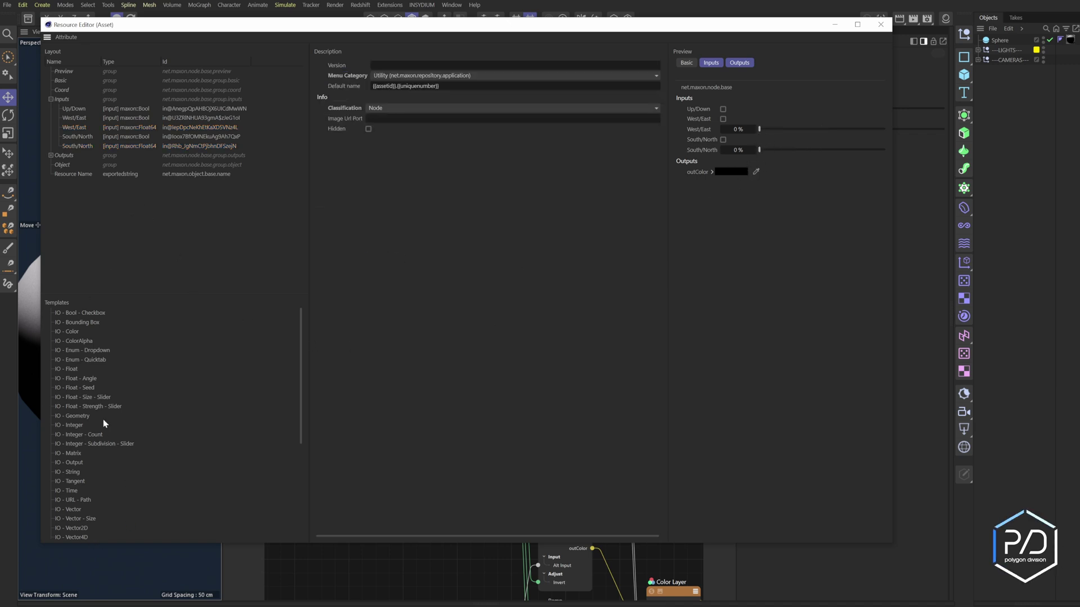
{"action": "scroll", "coordinate": [103, 422], "scroll_direction": "down", "scroll_amount": 5}
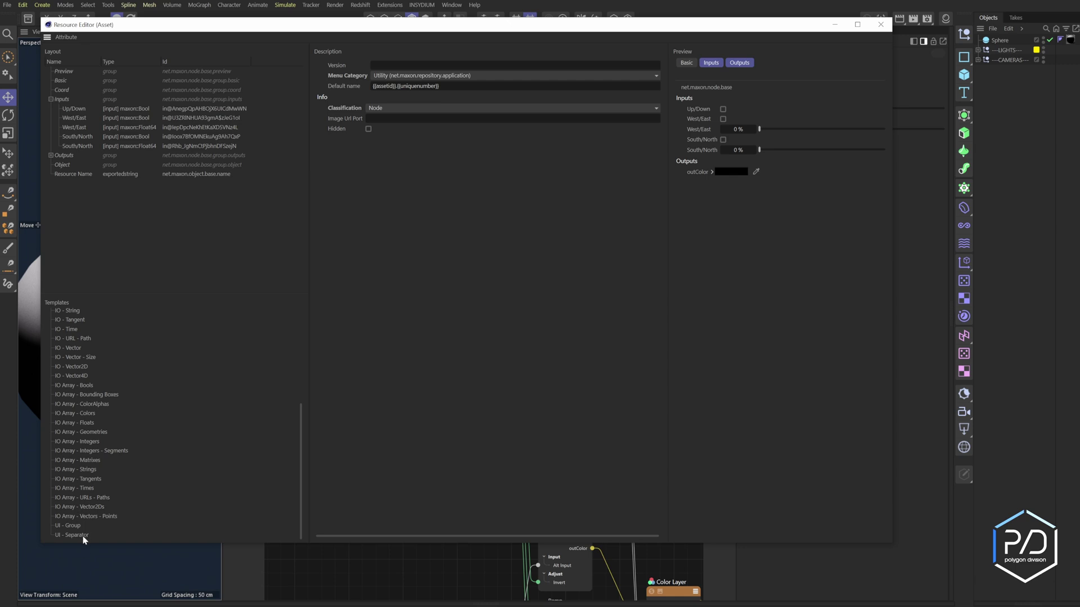
{"action": "left_click_drag", "start_coordinate": [84, 535], "coordinate": [86, 114]}
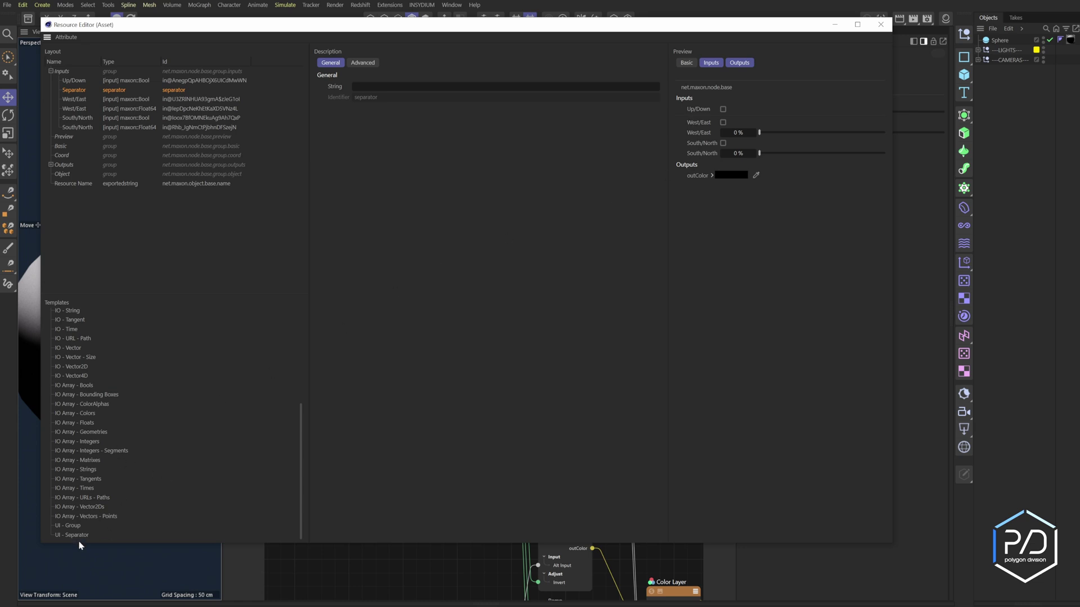
{"action": "left_click_drag", "start_coordinate": [80, 535], "coordinate": [84, 114]}
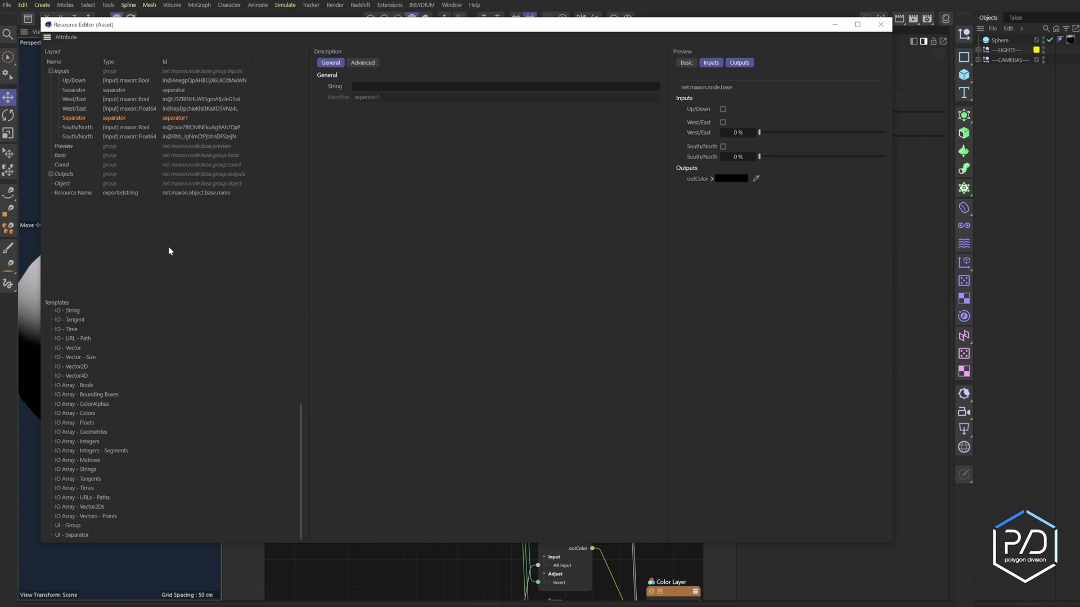
{"action": "left_click", "coordinate": [880, 24]}
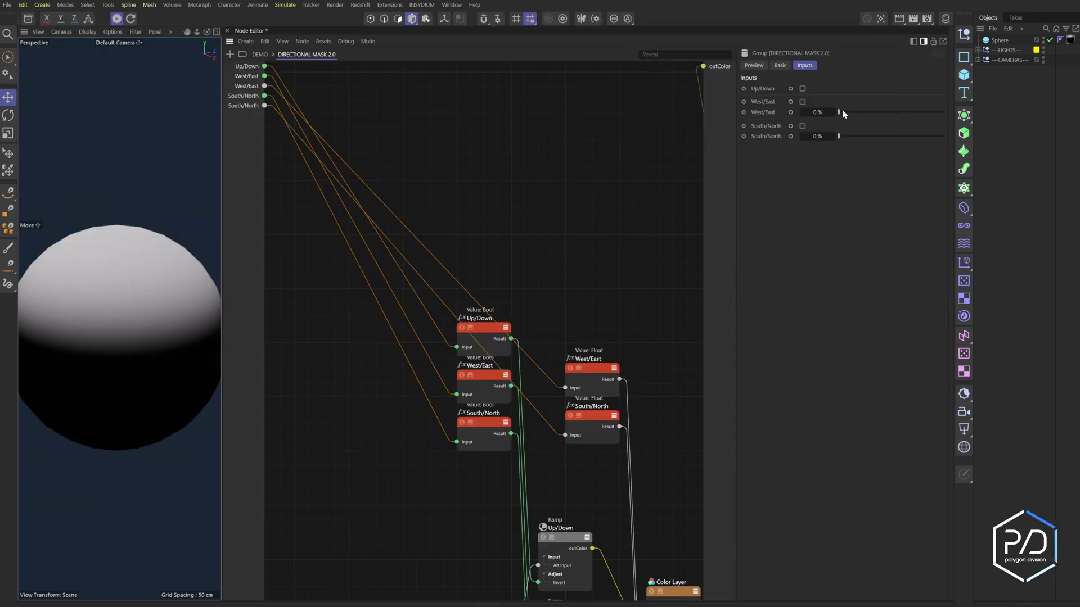
Return to the DEMO material level and select the DIRECTIONAL MASK 2.0 group node.
{"action": "left_click", "coordinate": [259, 54]}
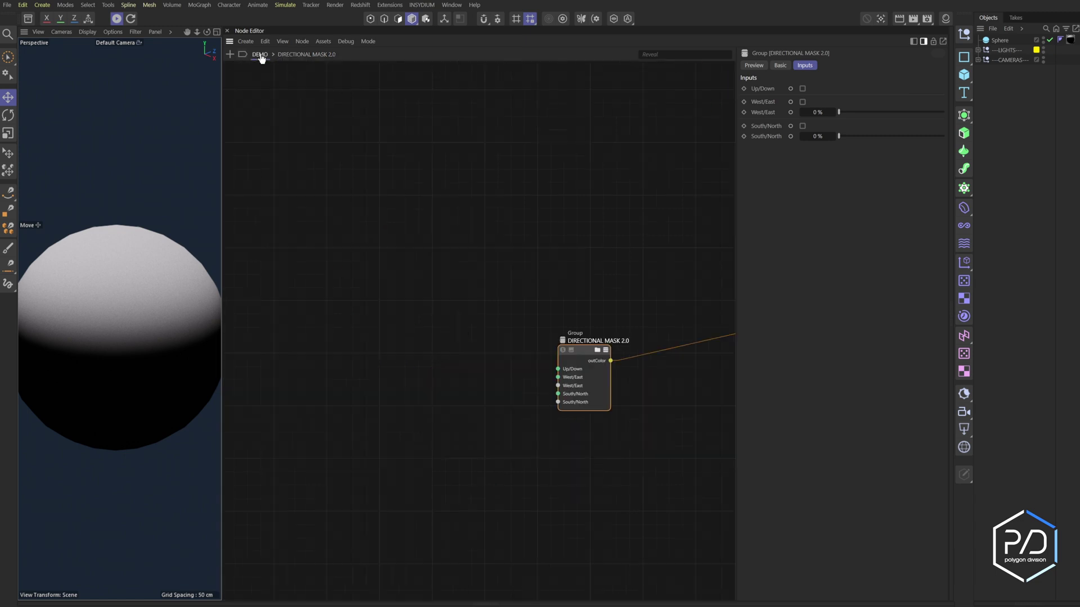
{"action": "left_click", "coordinate": [501, 287]}
{"action": "left_click", "coordinate": [590, 402]}
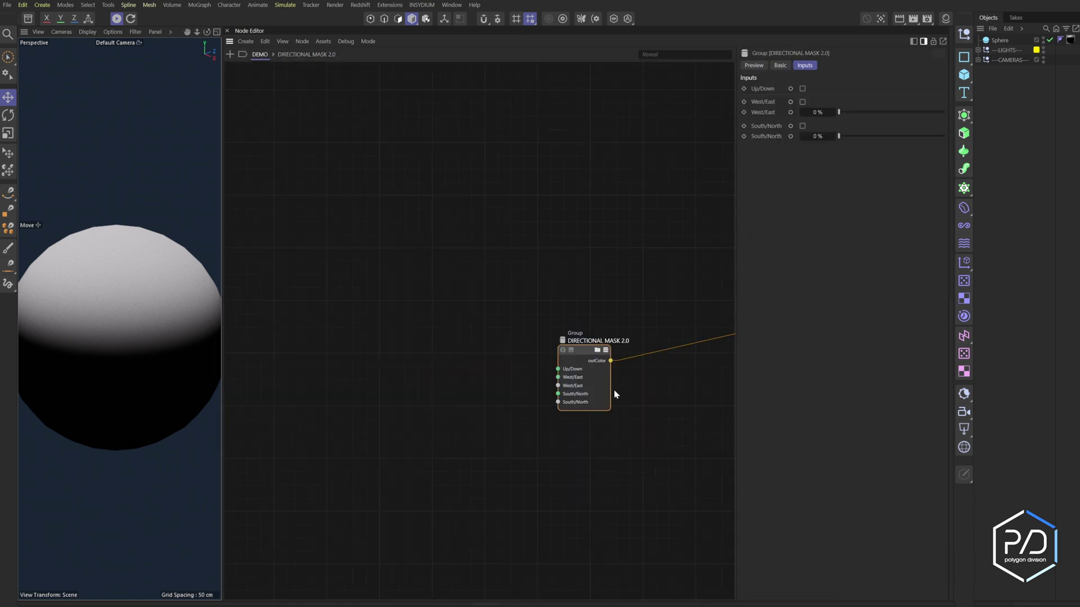
Test the West/East slider and switch Up/Down on, leaving amounts at 0 % and the sphere nearly black.
{"action": "left_click_drag", "start_coordinate": [838, 112], "coordinate": [833, 158]}
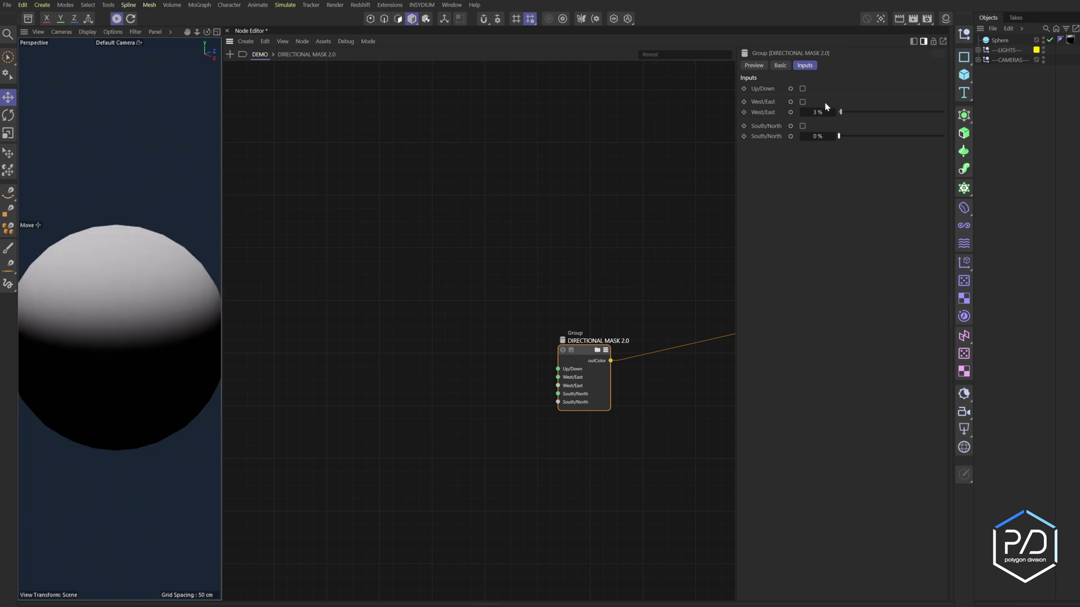
{"action": "left_click", "coordinate": [803, 89]}
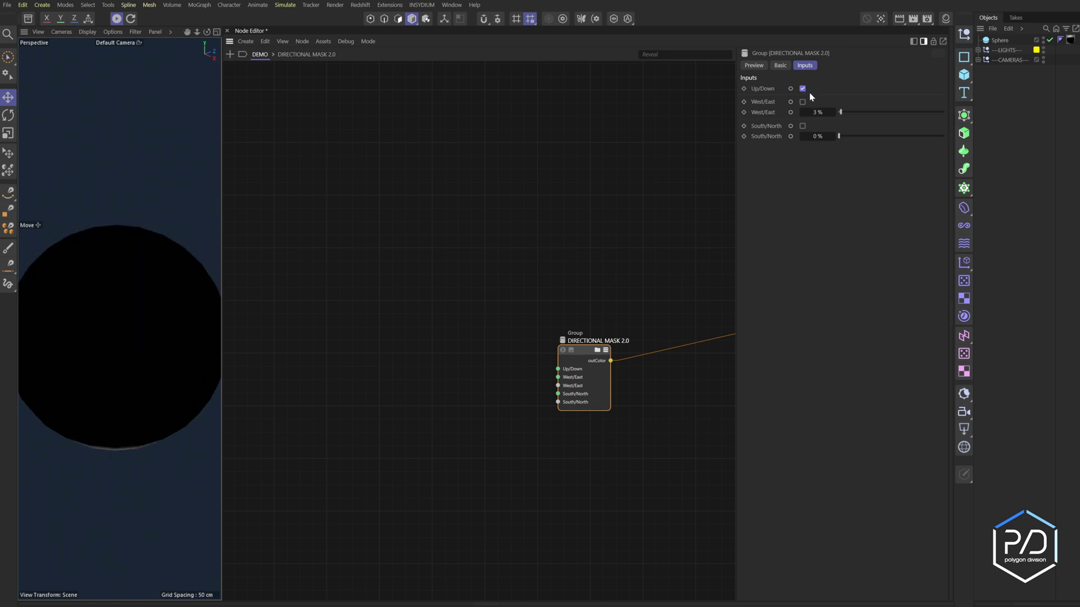
{"action": "left_click_drag", "start_coordinate": [845, 113], "coordinate": [832, 157]}
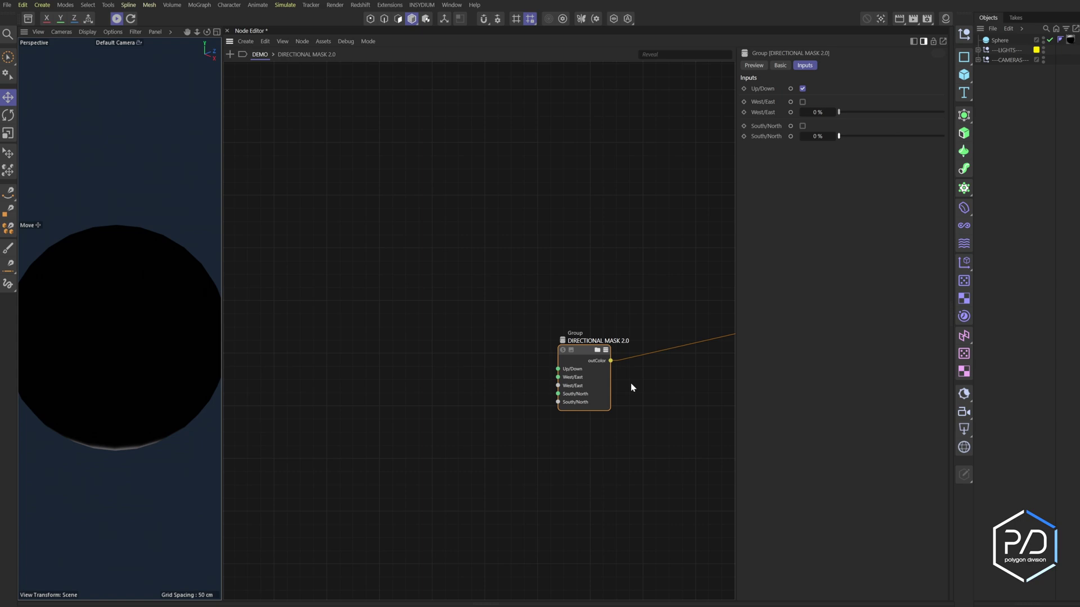